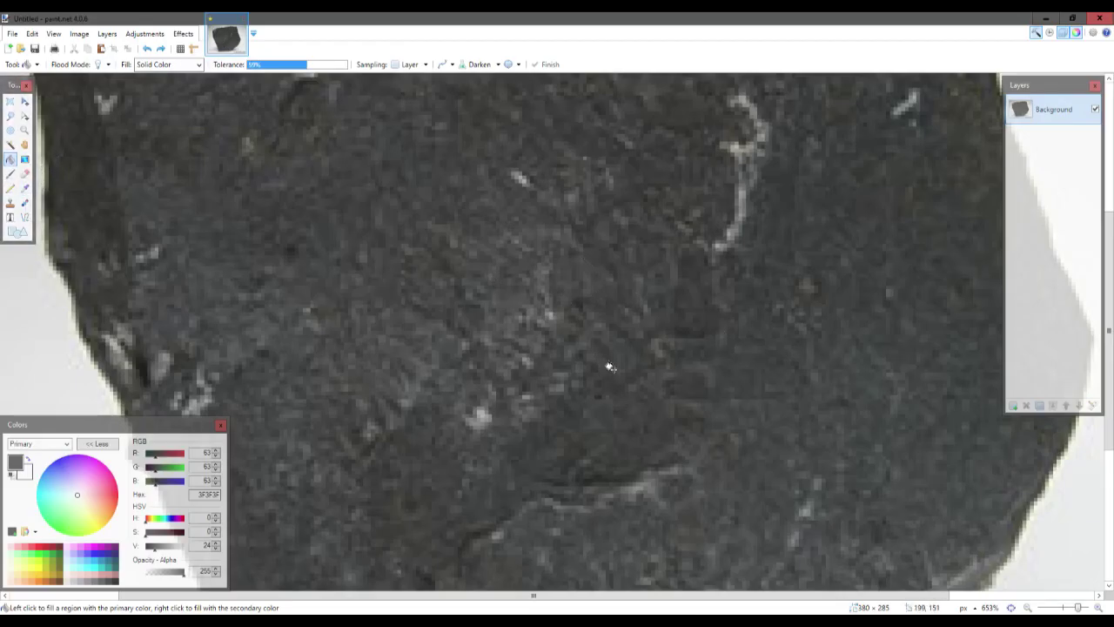
- Sample dark grey 454545 from the stone photo as the primary colour and start a new image
left_click(24, 188)
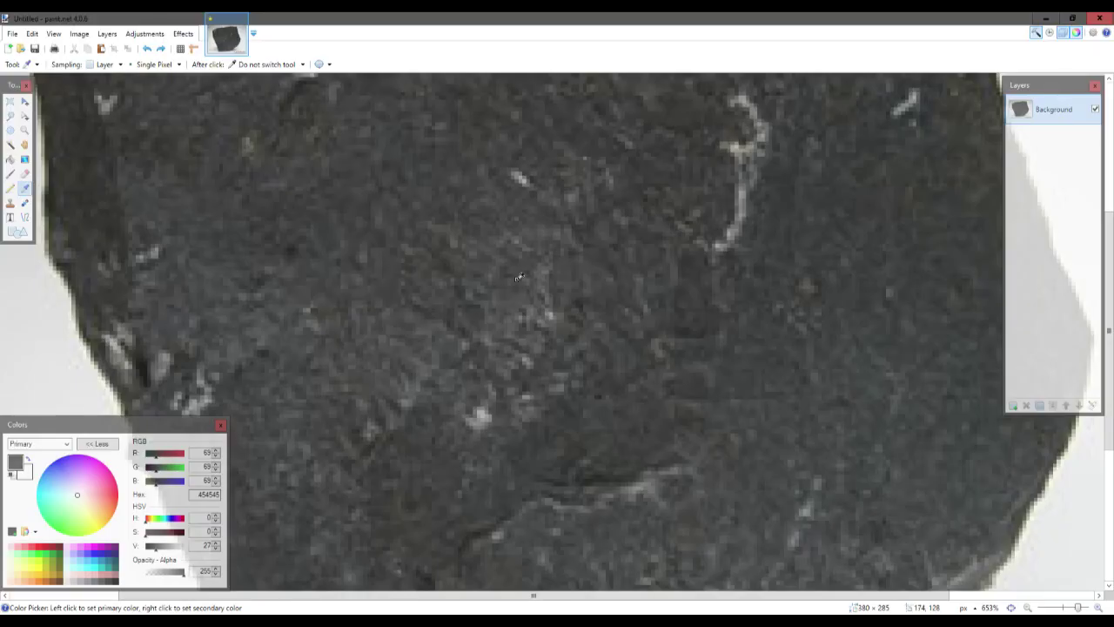
key("ctrl+n")
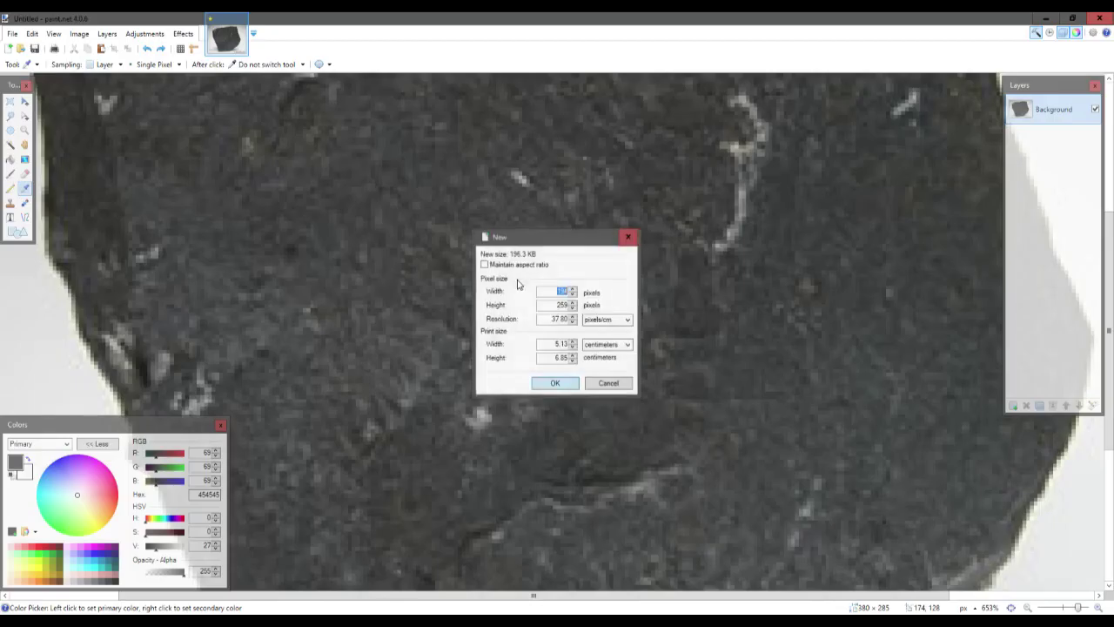
- Create a 16×16 image and fill the whole canvas with the sampled dark grey
type("1616")
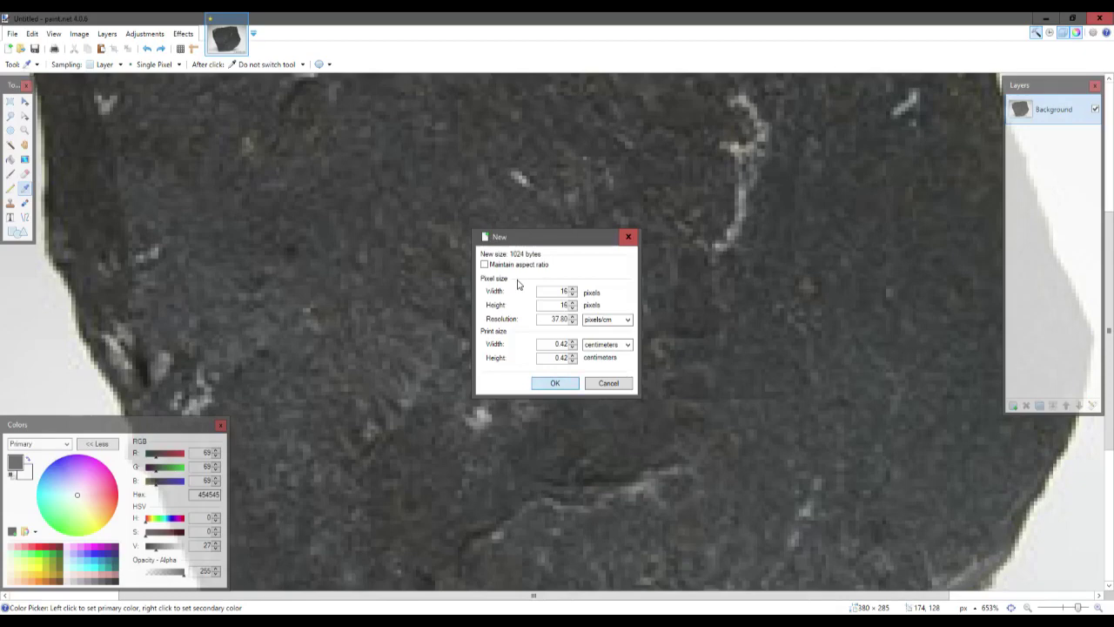
key("Return")
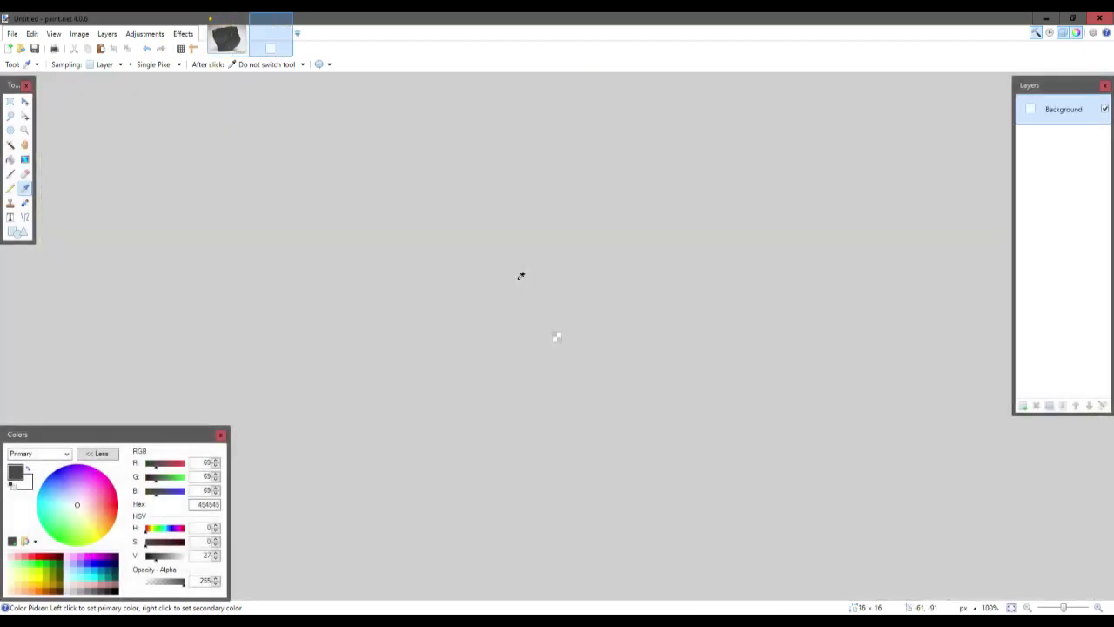
left_click(11, 159)
left_click(557, 259)
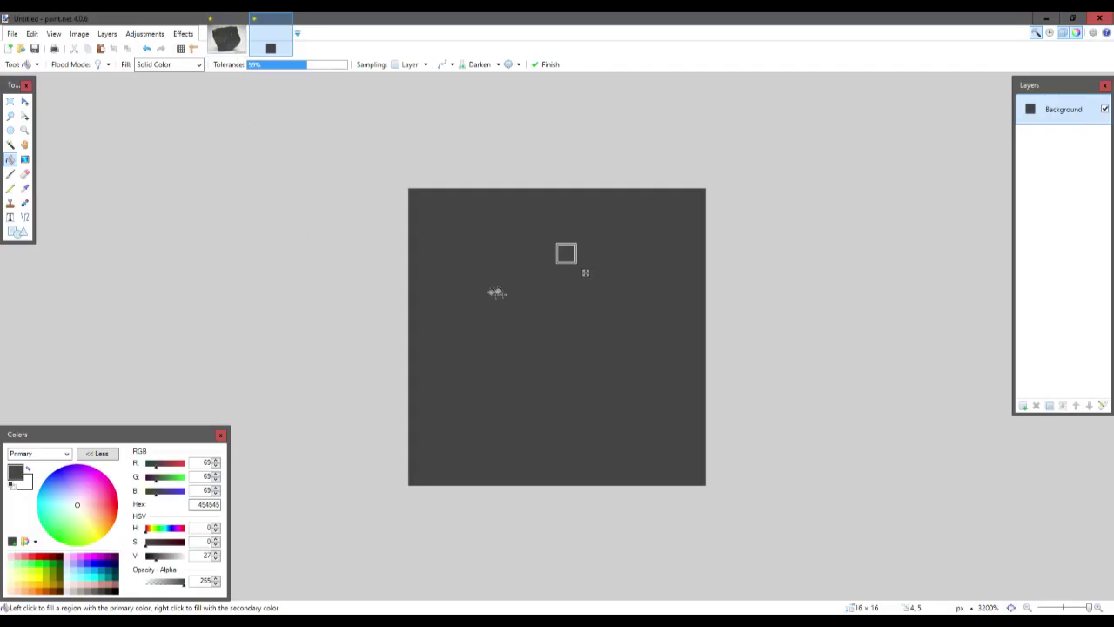
- Bring up the Add Noise effect from the Effects menu
left_click(183, 33)
mouse_move(209, 115)
left_click(320, 114)
- Apply Add Noise at intensity 28 with 0 colour saturation to the grey tile
left_click_drag(545, 256, 862, 239)
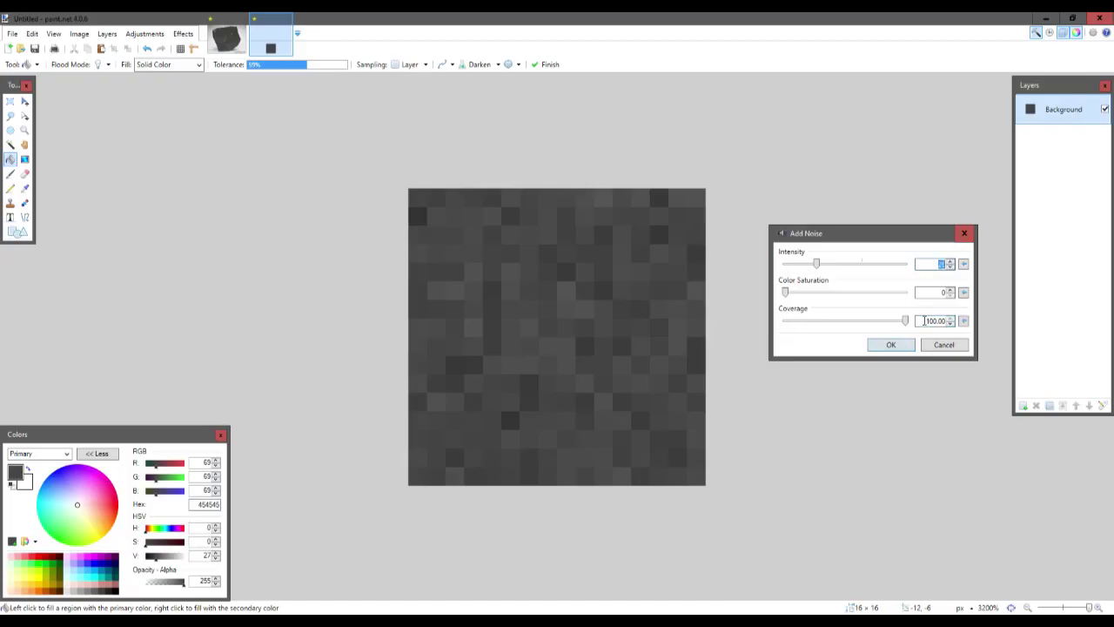
left_click_drag(816, 265, 775, 294)
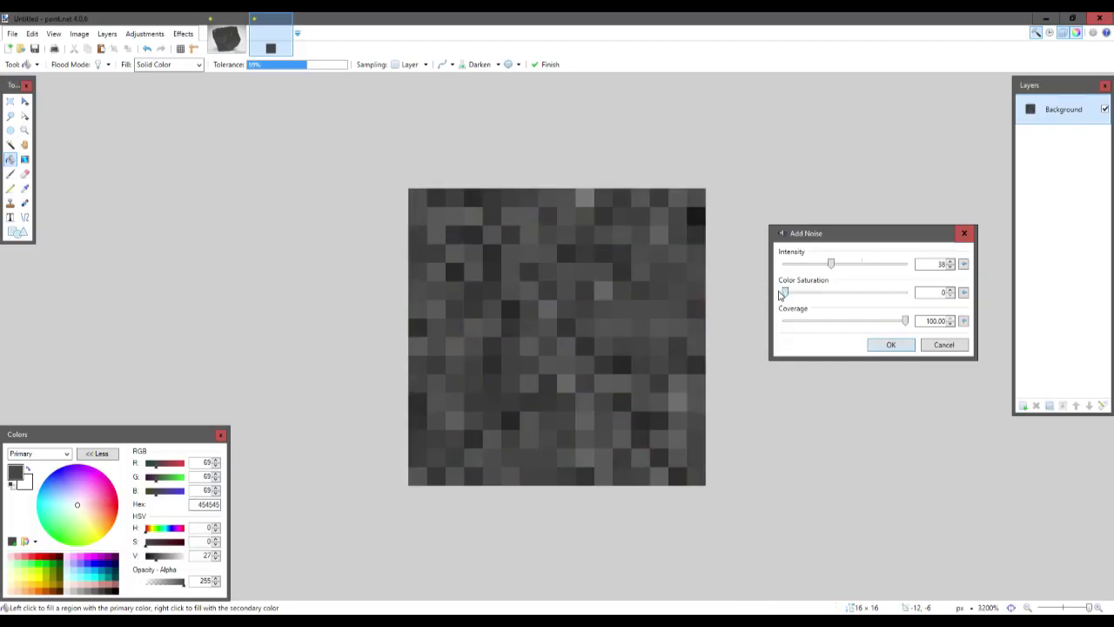
left_click_drag(781, 294, 755, 297)
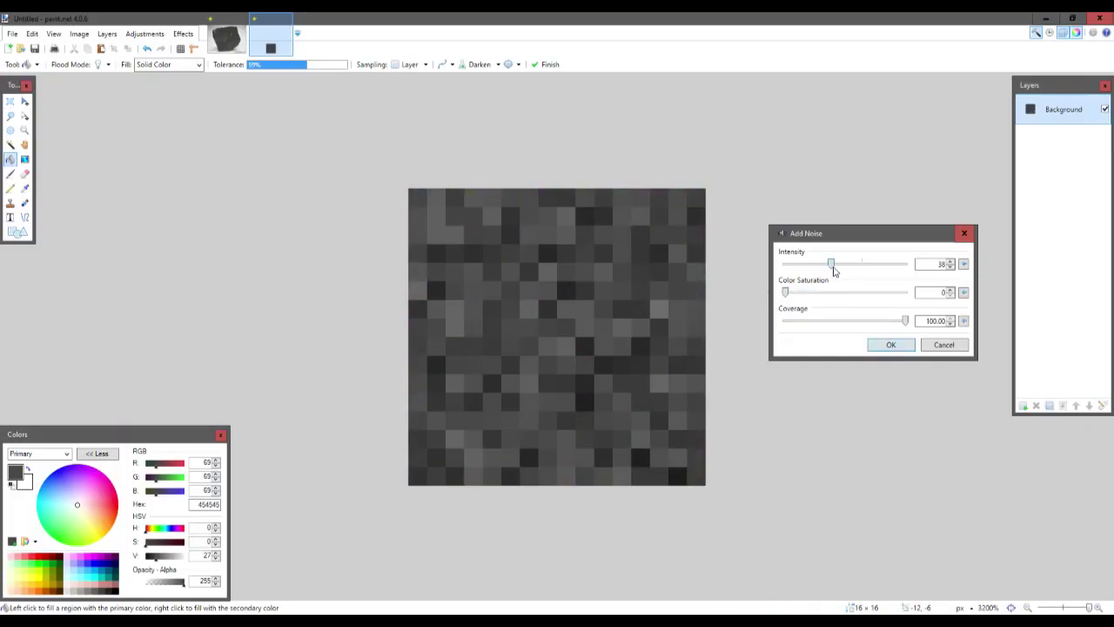
mouse_move(831, 263)
left_mouse_down()
mouse_move(887, 266)
mouse_move(795, 265)
mouse_move(818, 265)
left_mouse_up()
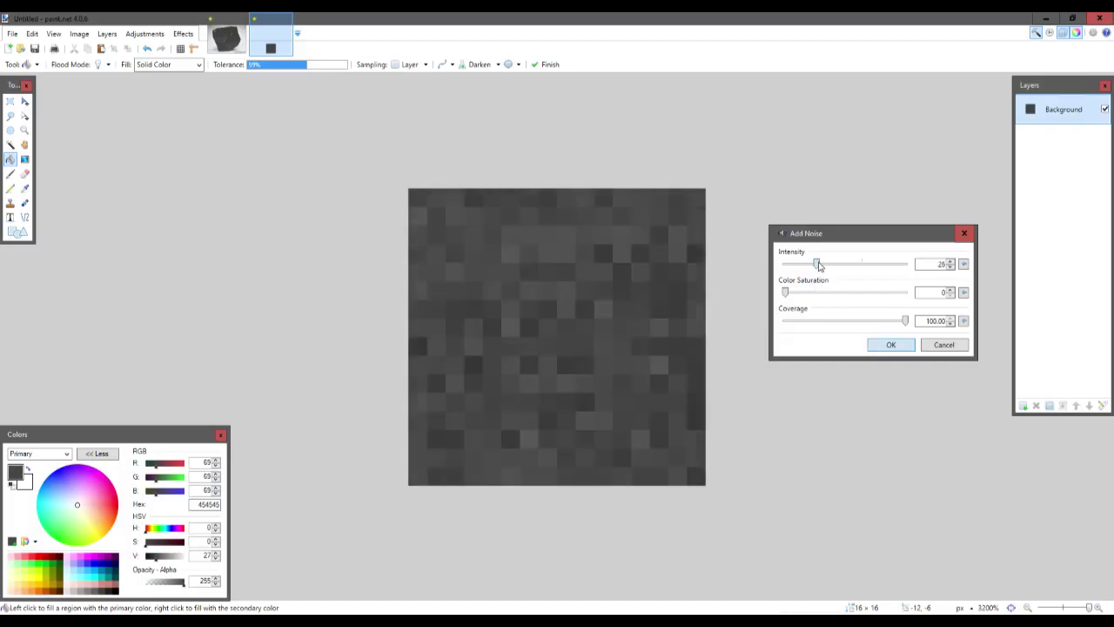
left_click(891, 345)
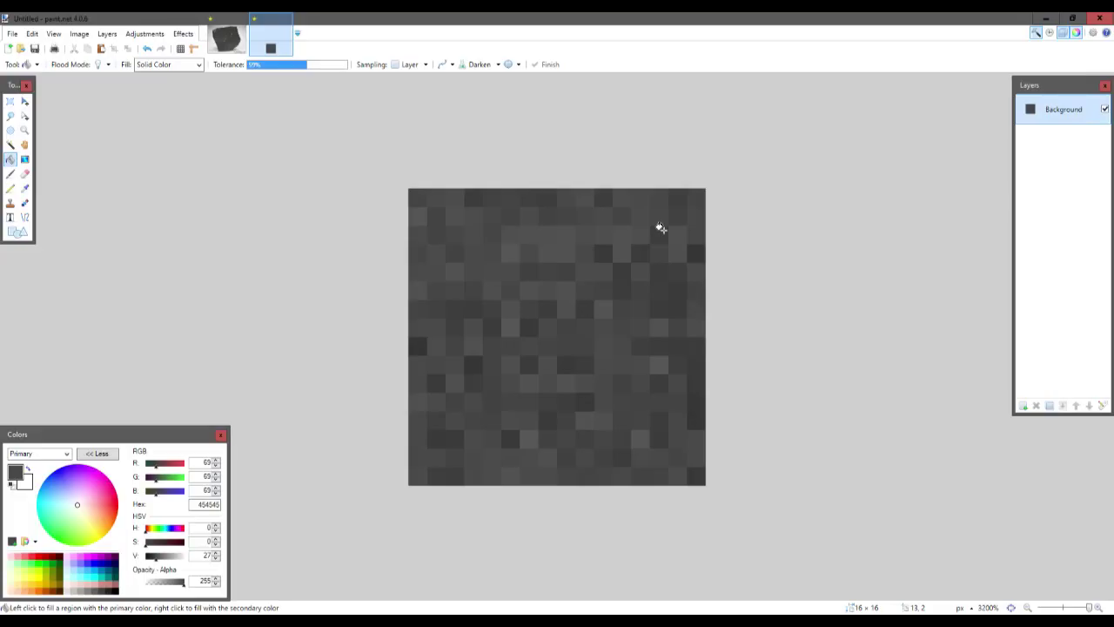
- Copy the whole noisy tile and paste it into a new image
key("ctrl+a")
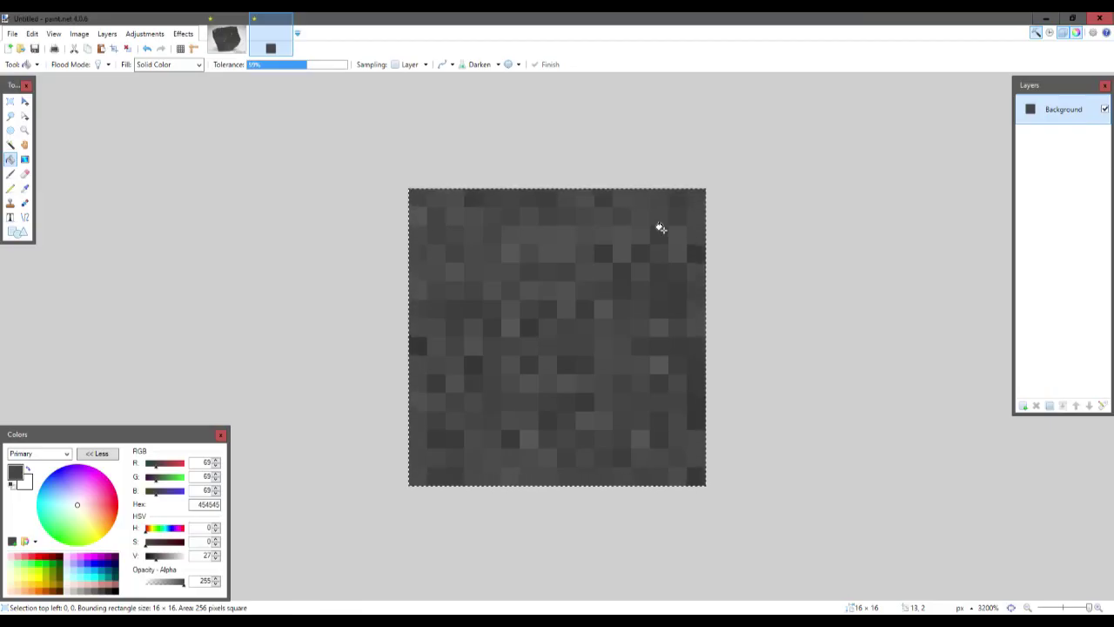
key("ctrl+n")
key("Return")
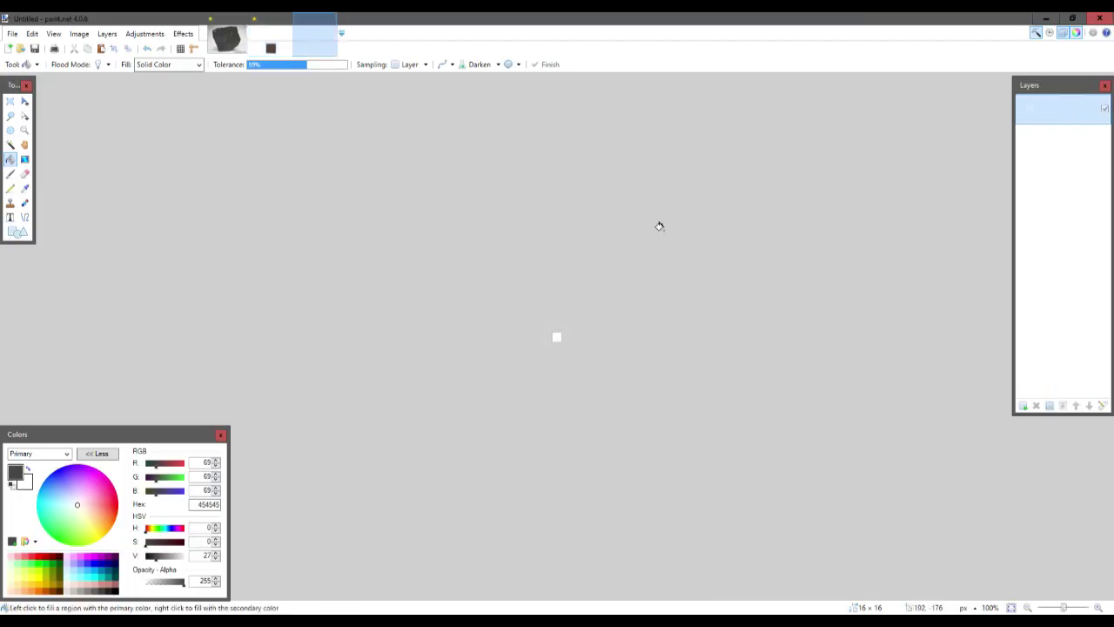
scroll(461, 378, "up", 12)
key("ctrl+v")
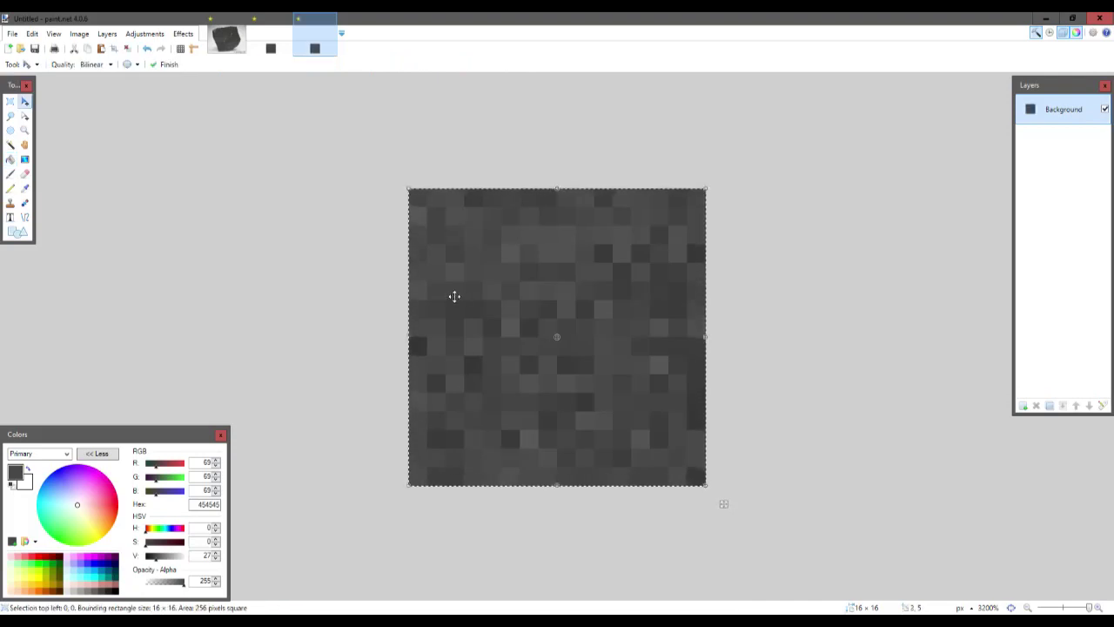
- Resize the pasted tile to 64×64 pixels with Best Quality resampling
key("ctrl+r")
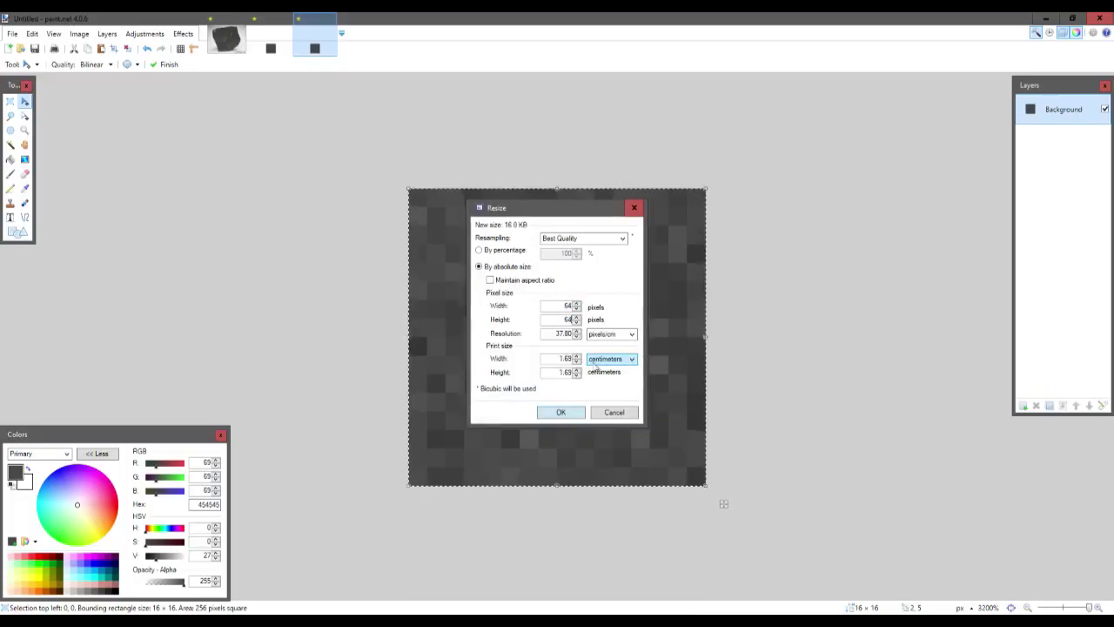
key("Return")
scroll(597, 356, "down", 5)
scroll(598, 356, "up", 2)
scroll(534, 314, "up", 2)
scroll(532, 313, "down", 2)
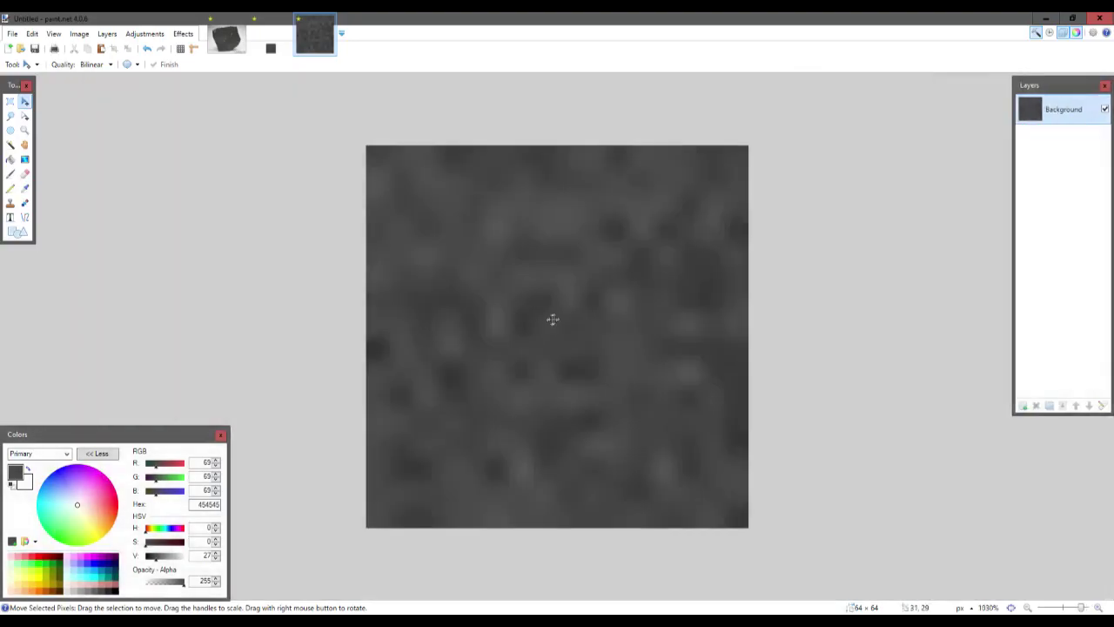
left_click(182, 34)
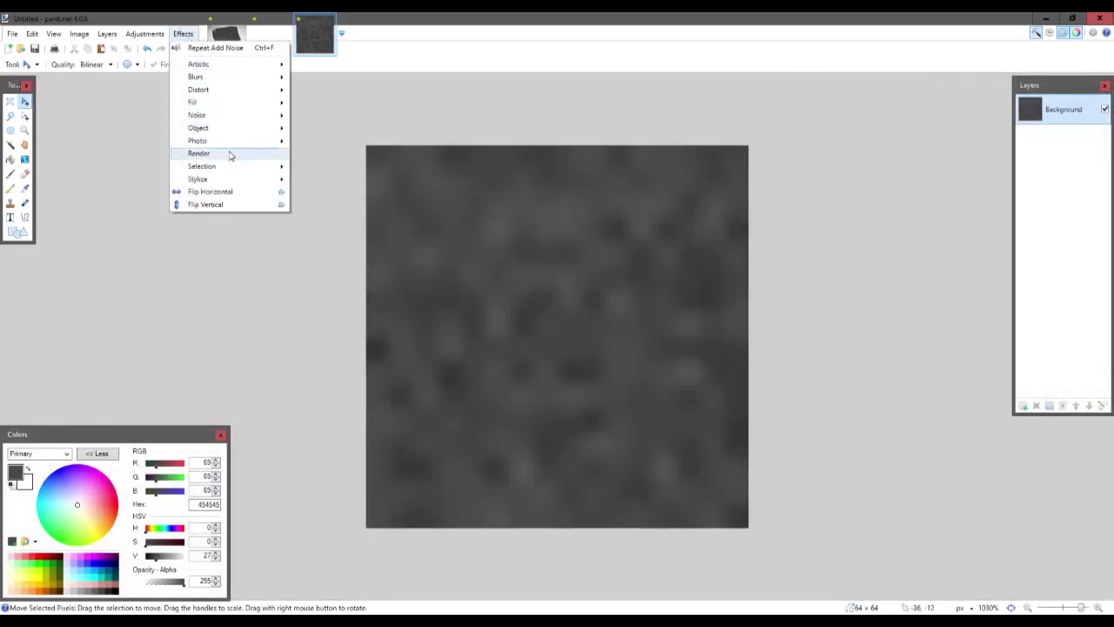
- Apply Bevel Object with depth 2 and strength about 0.65 to the 64×64 tile
mouse_move(221, 132)
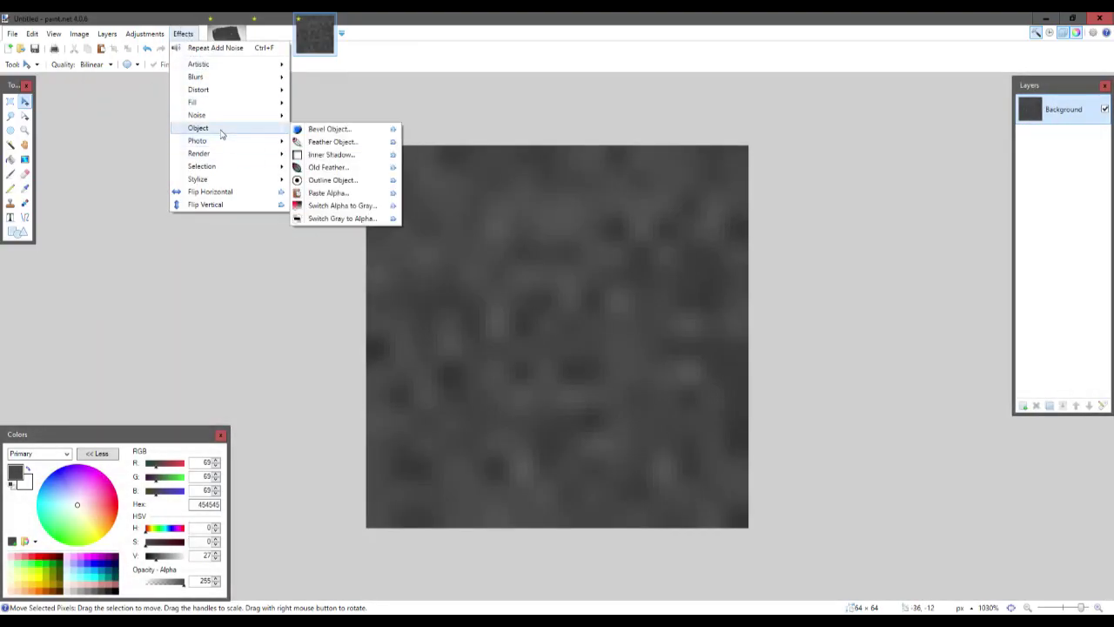
left_click(328, 129)
left_click_drag(539, 183, 900, 180)
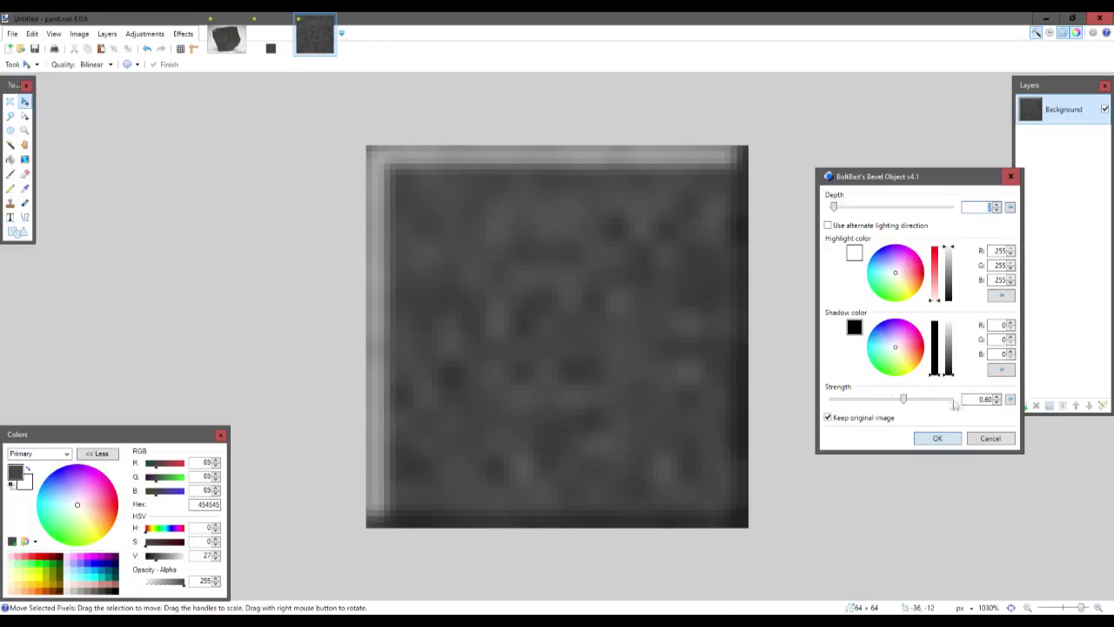
mouse_move(905, 400)
left_mouse_down()
mouse_move(968, 400)
mouse_move(848, 390)
mouse_move(910, 398)
left_mouse_up()
mouse_move(835, 207)
left_mouse_down()
mouse_move(877, 221)
mouse_move(911, 209)
mouse_move(836, 213)
left_mouse_up()
left_click(950, 438)
- Resize the bevelled tile back down to 16×16 pixels
left_click(79, 33)
left_click(123, 232)
key("ctrl+r")
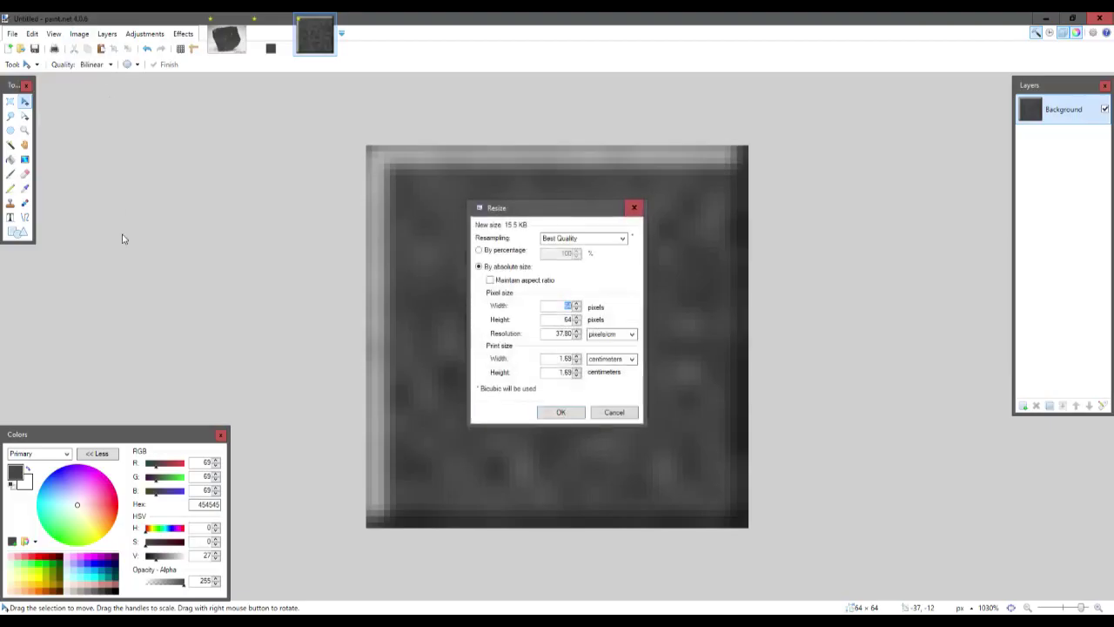
type("16")
key("Tab")
type("16")
key("Return")
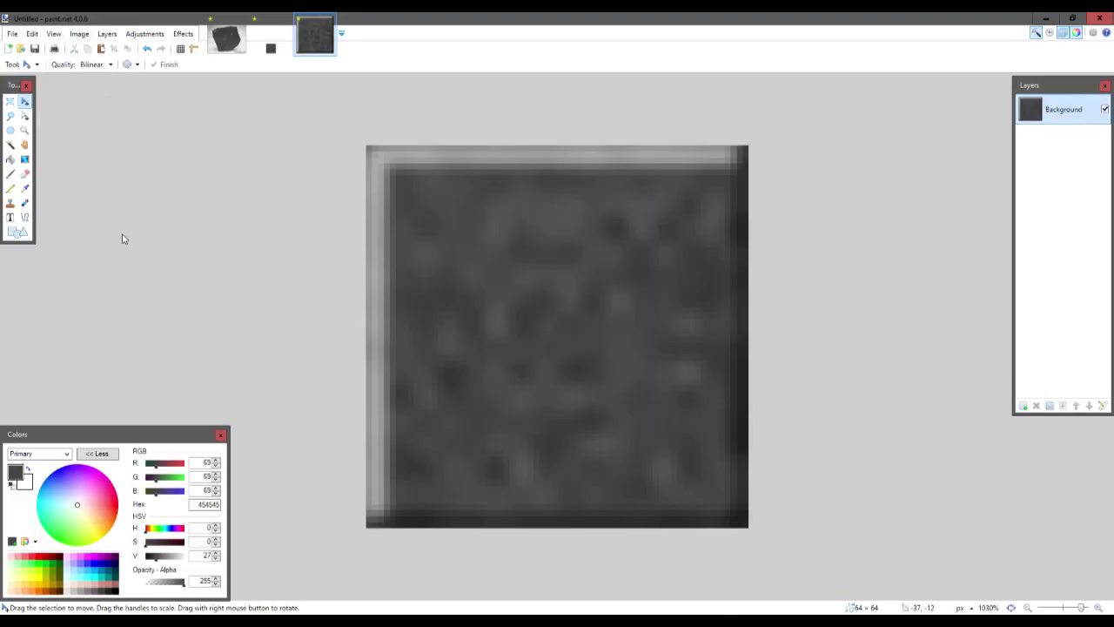
- Set up Reduce Noise on the whole 16×16 tile with radius 74 and strength 0.41
scroll(538, 328, "up", 5)
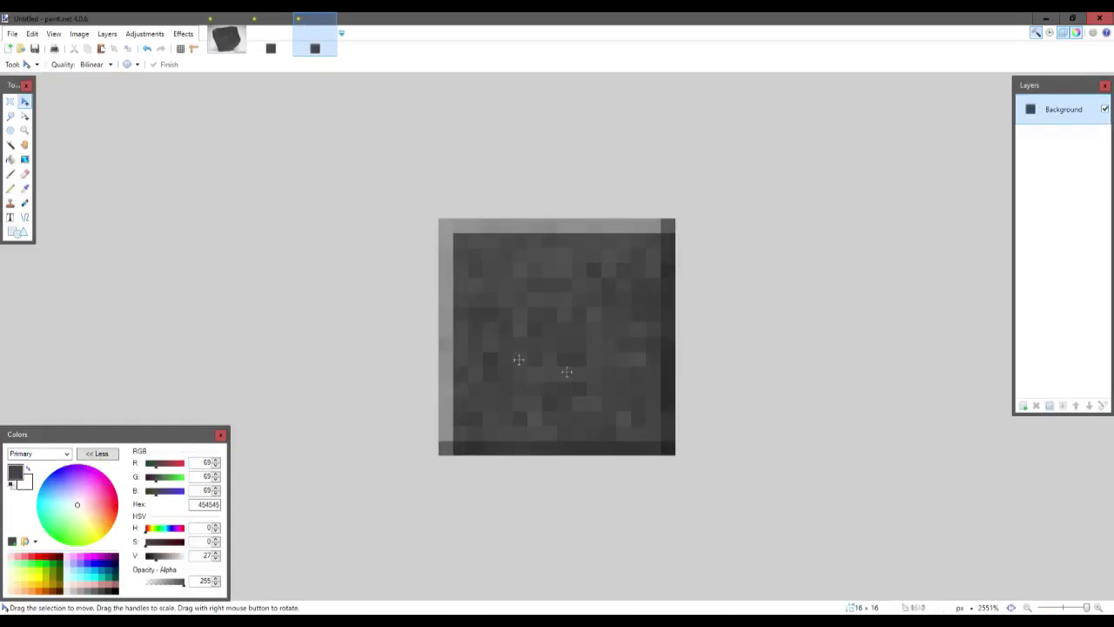
scroll(604, 371, "up", 1)
left_click(504, 255)
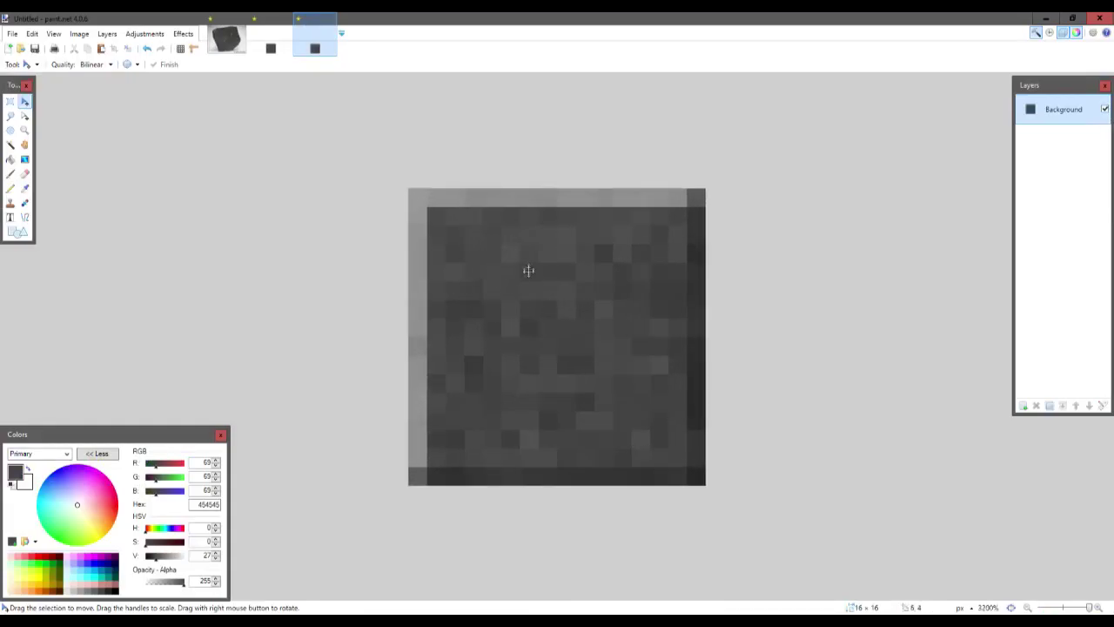
key("ctrl+a")
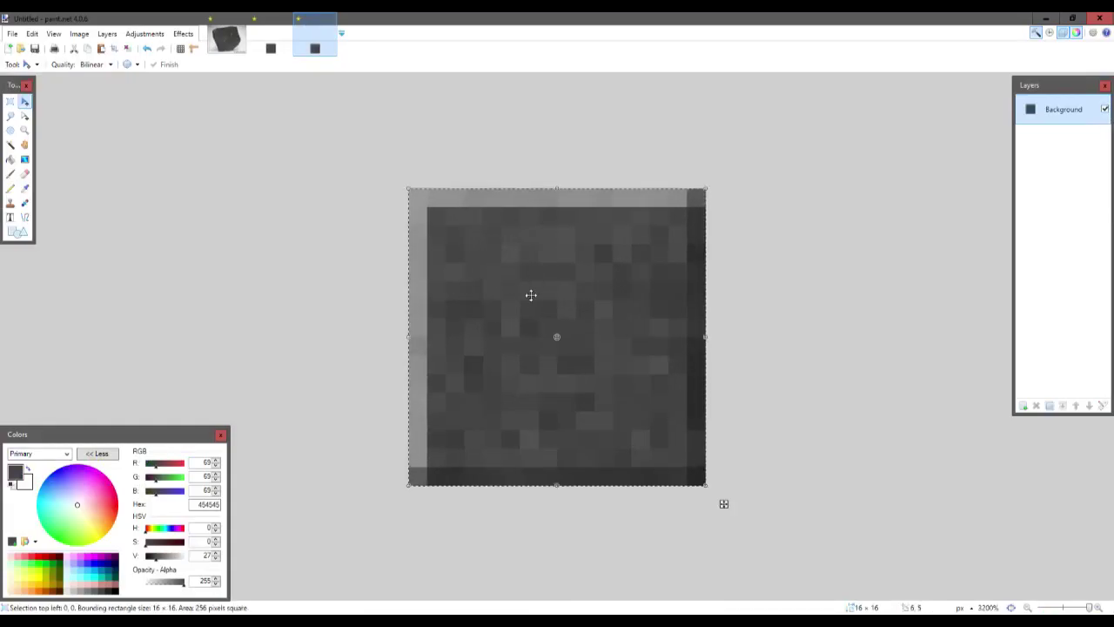
left_click(183, 33)
mouse_move(211, 115)
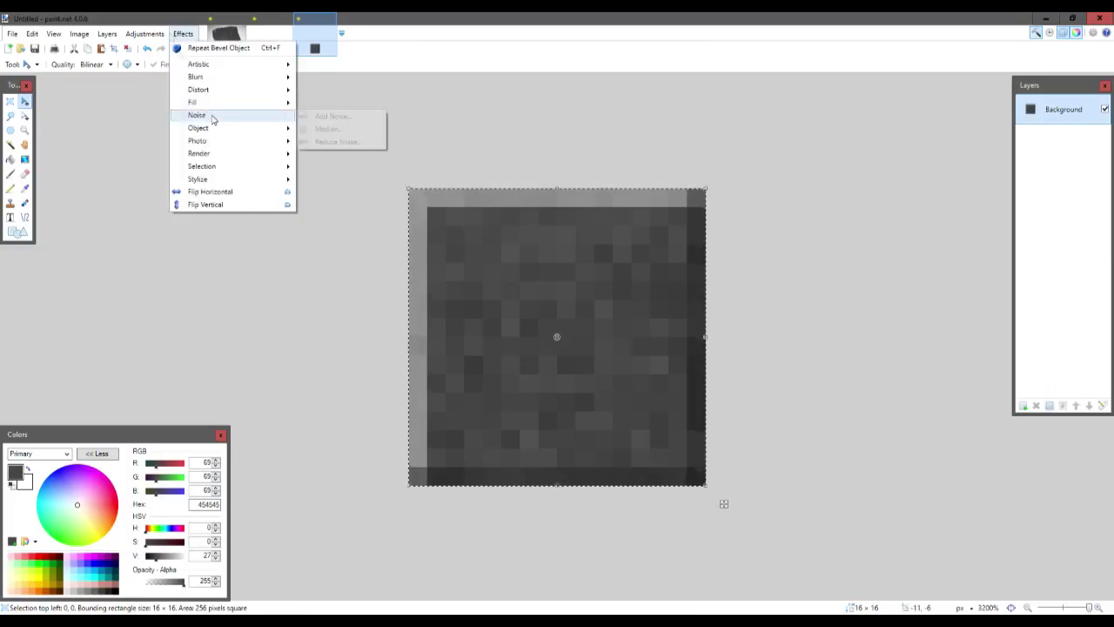
left_click(329, 143)
left_click_drag(527, 269, 766, 267)
left_click_drag(731, 299, 758, 337)
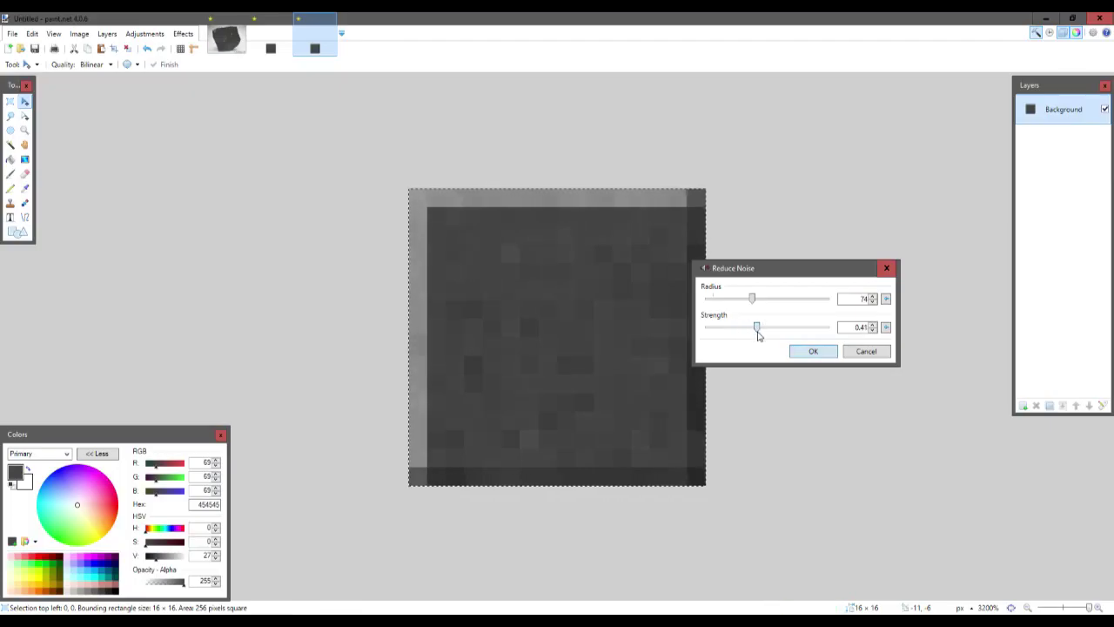
- Apply the noise reduction, deselect, and open stonebrick.png in a new tab
left_click(812, 352)
key("ctrl+d")
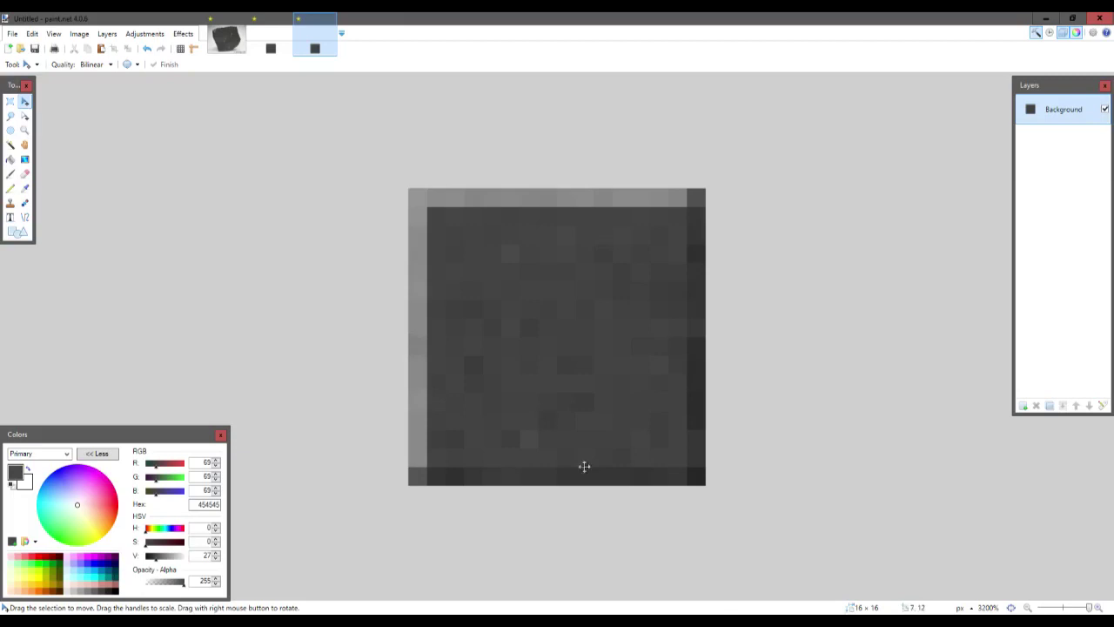
left_click_drag(628, 517, 572, 345)
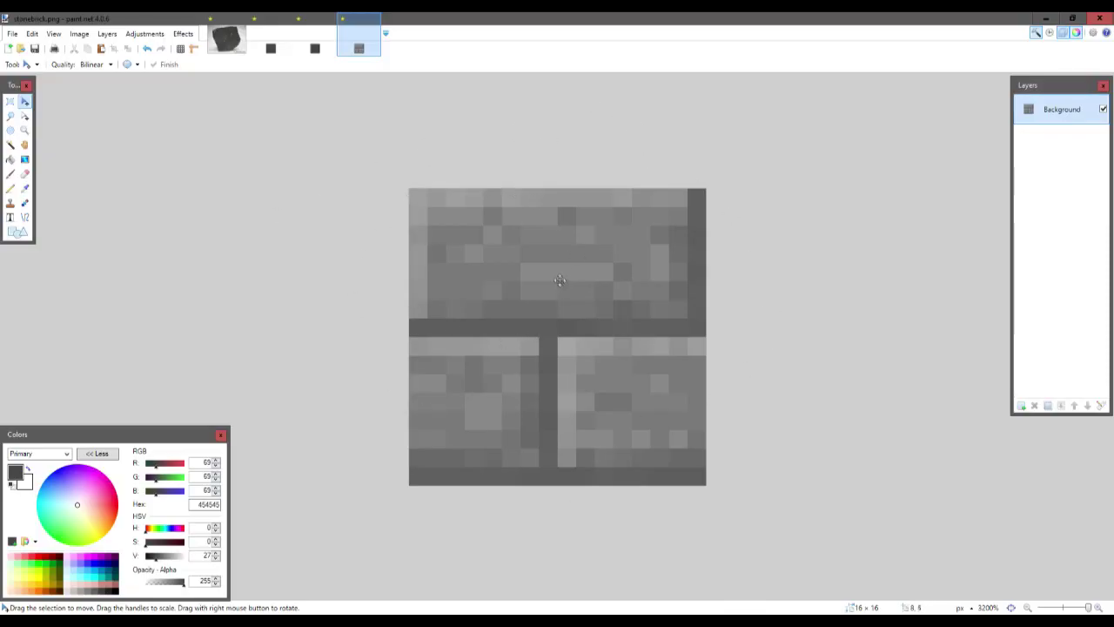
- Paste the dark noise tile onto a new layer in stonebrick.png with Multiply blending
left_click(1022, 405)
left_click(272, 47)
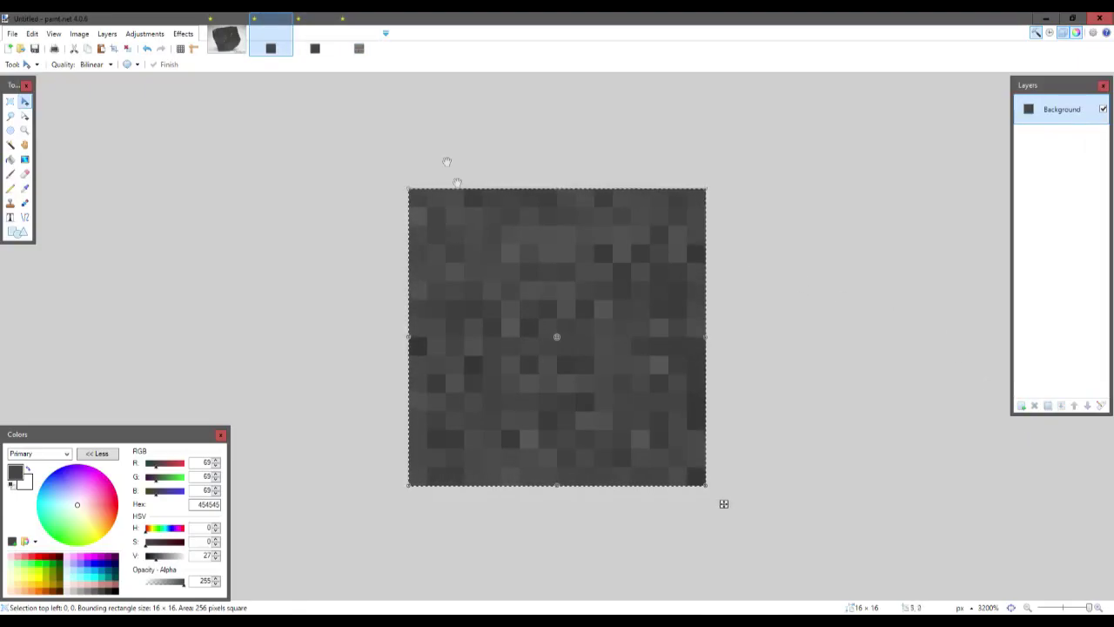
left_click(358, 48)
key("ctrl+v")
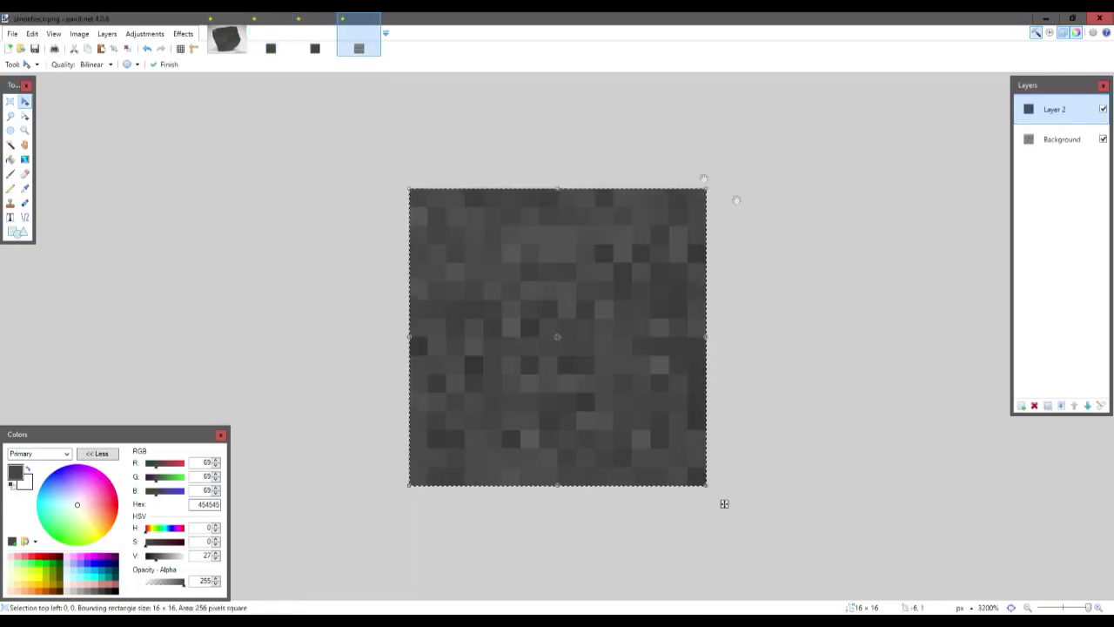
double_click(1059, 119)
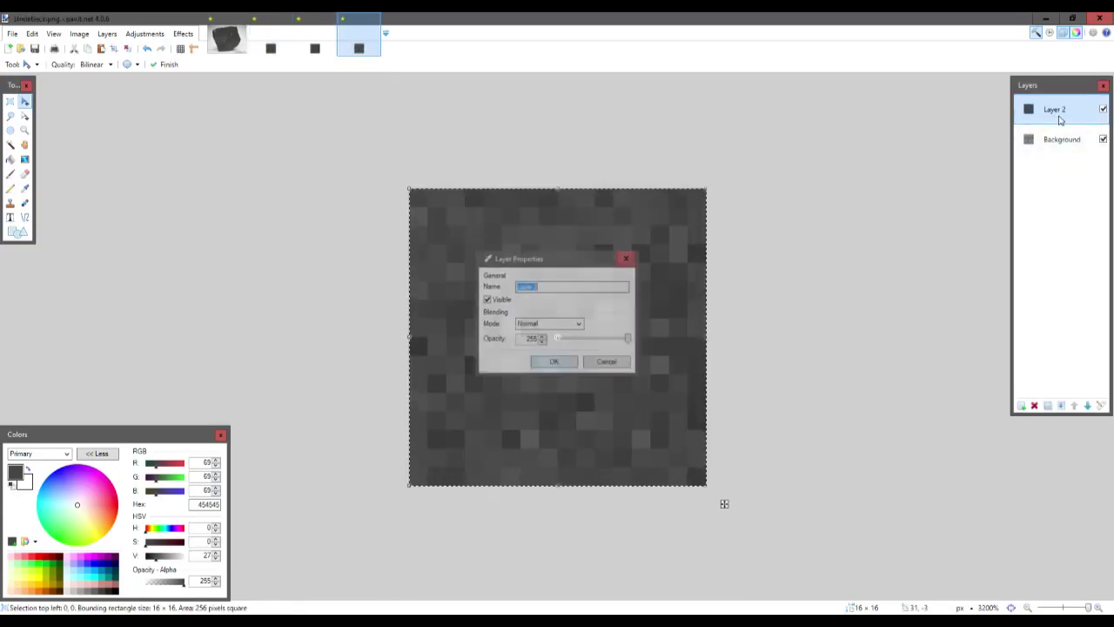
left_click(540, 324)
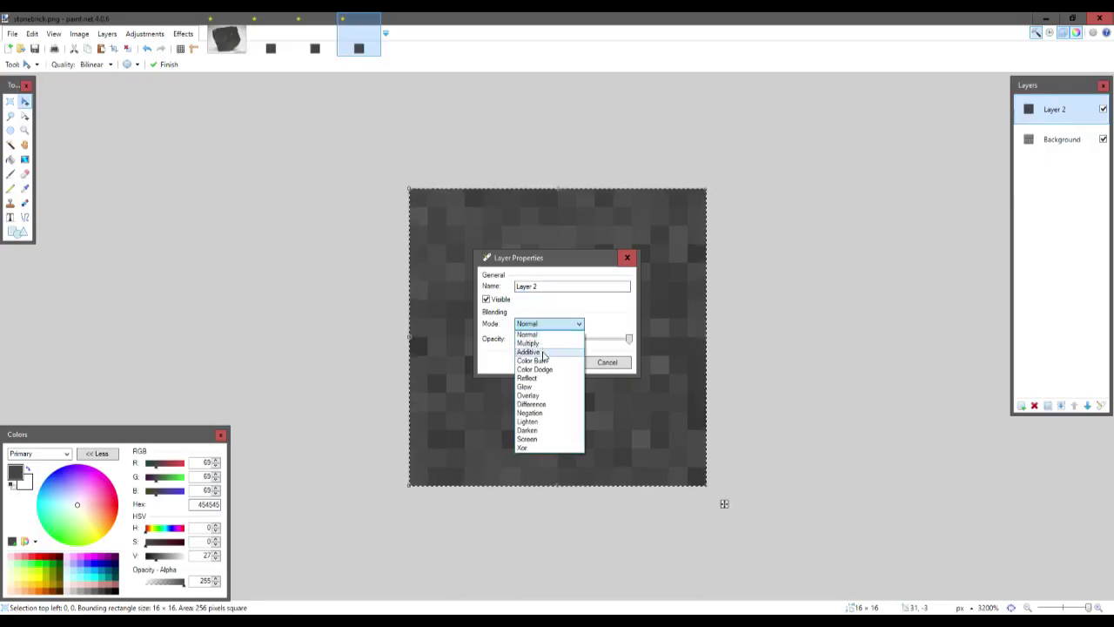
left_click(540, 344)
left_click(553, 363)
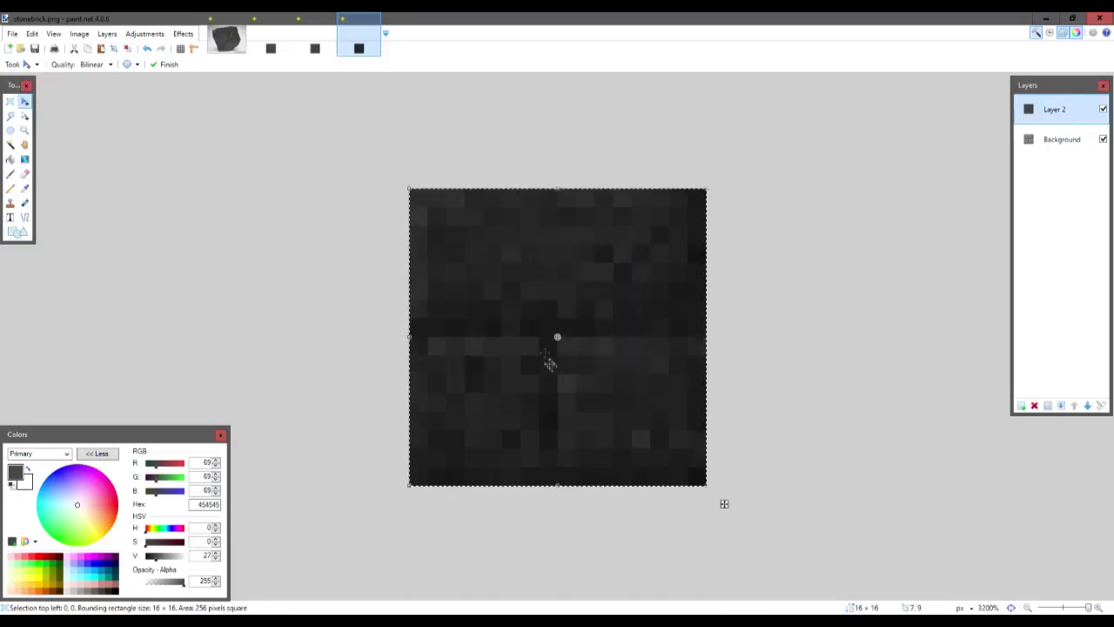
- Lower the noise layer's opacity to 244
scroll(561, 348, "down", 6)
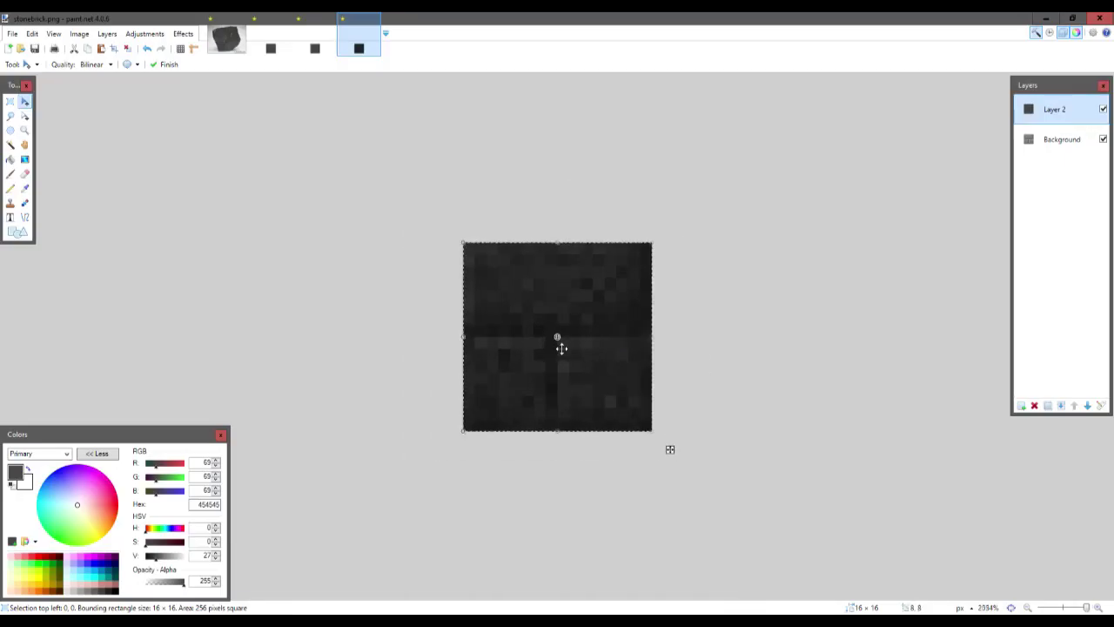
scroll(561, 348, "up", 6)
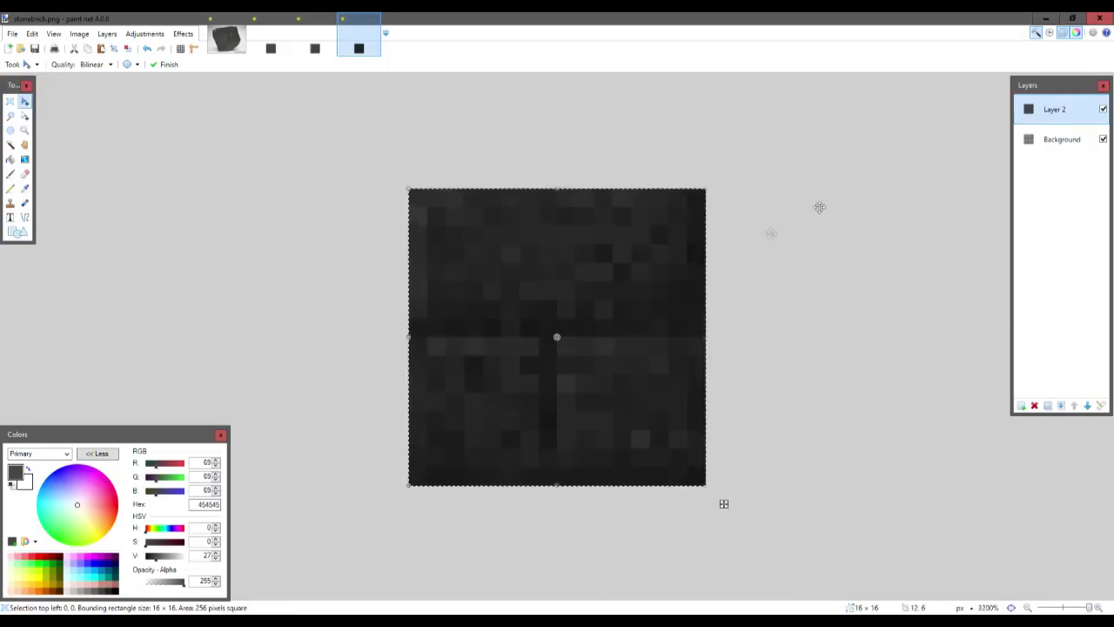
double_click(1048, 112)
left_click_drag(624, 342, 628, 343)
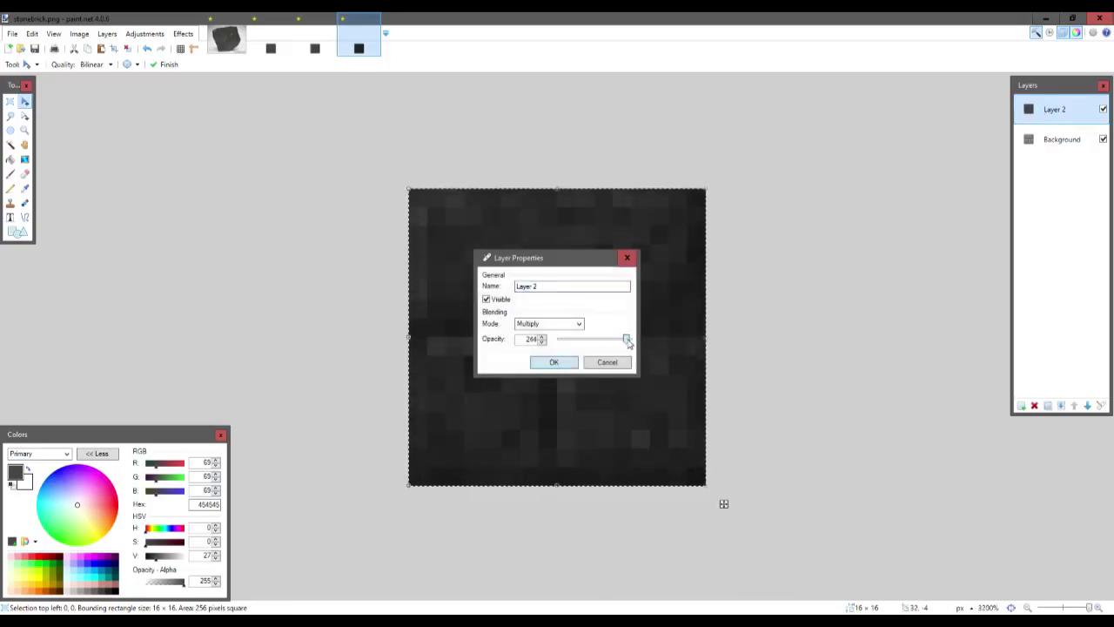
left_click_drag(550, 251, 773, 192)
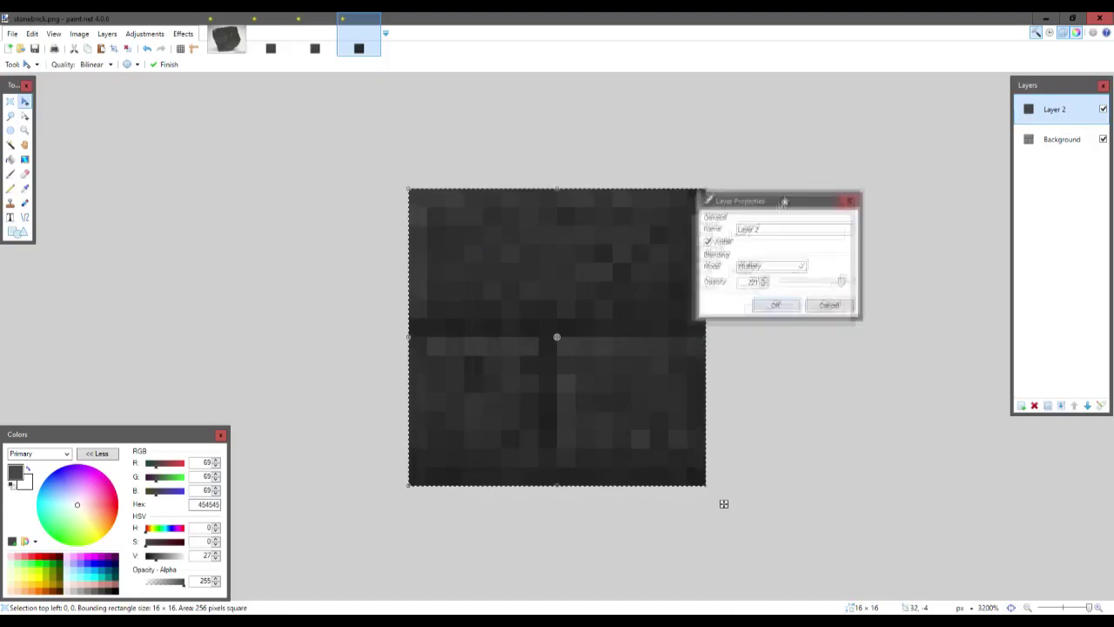
left_click(777, 303)
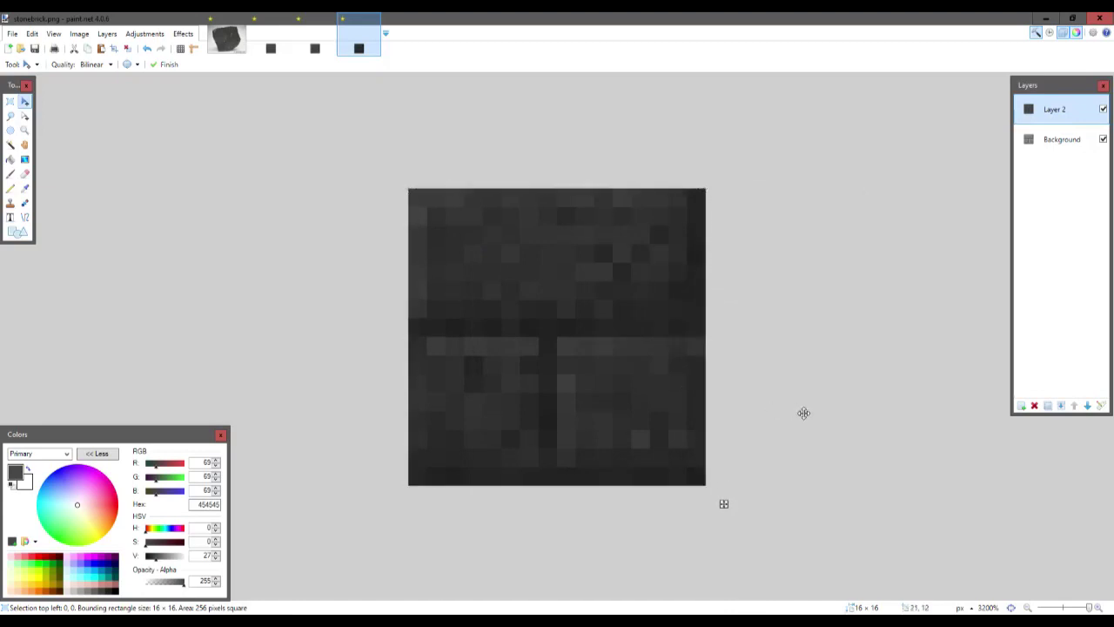
scroll(598, 354, "down", 4)
scroll(530, 356, "down", 2)
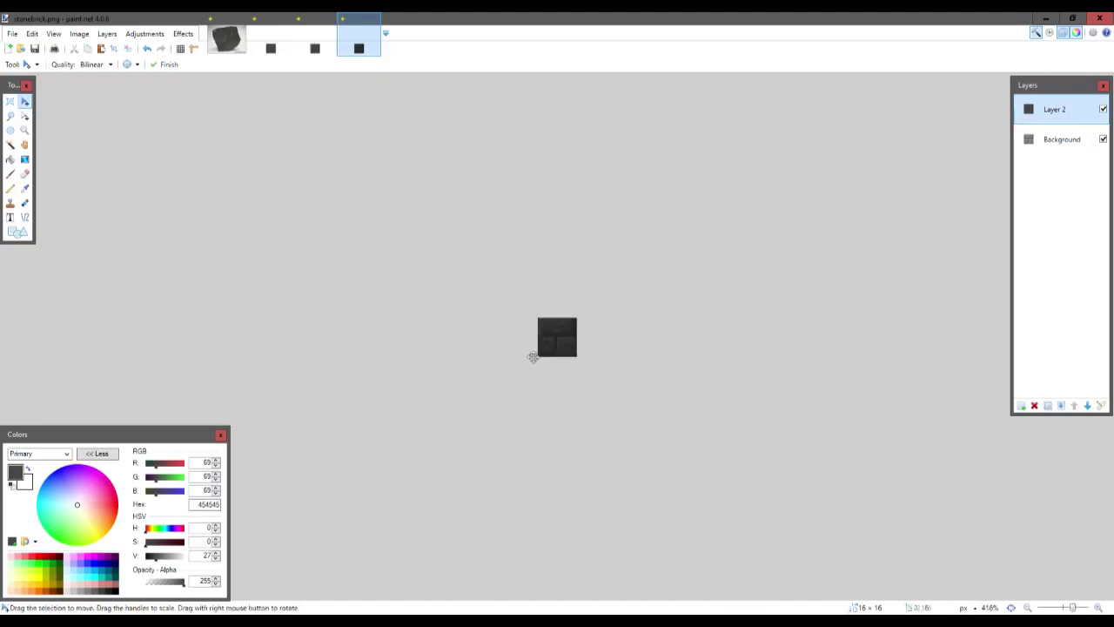
scroll(532, 356, "up", 6)
scroll(532, 355, "up", 2)
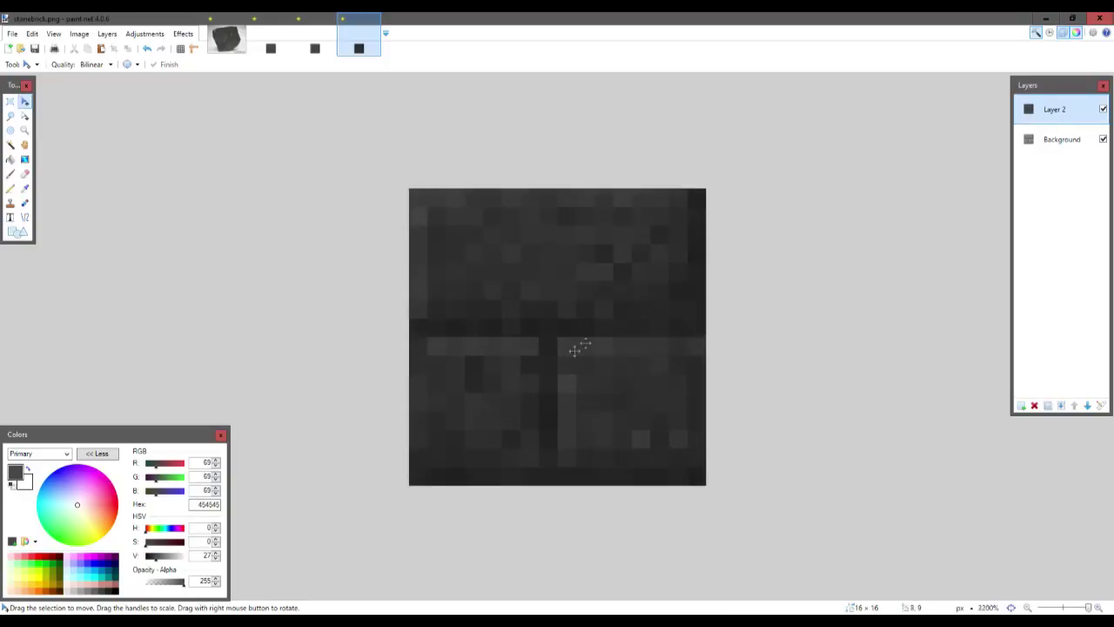
- Repeat the Motion Blur effect on the noise layer
left_click(182, 33)
left_click(209, 48)
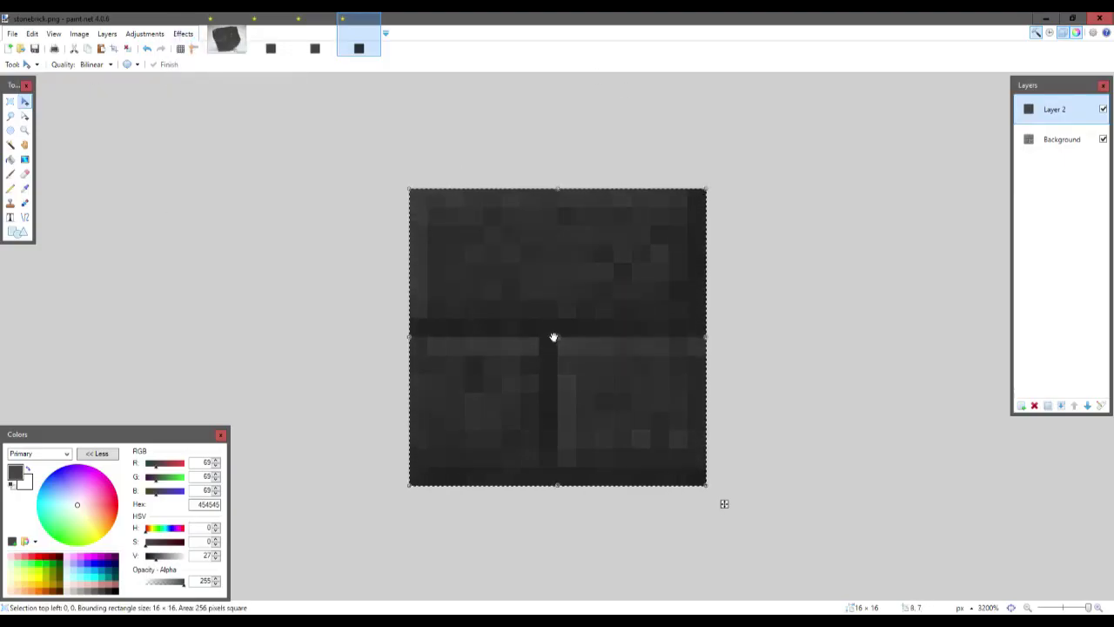
scroll(634, 340, "down", 5)
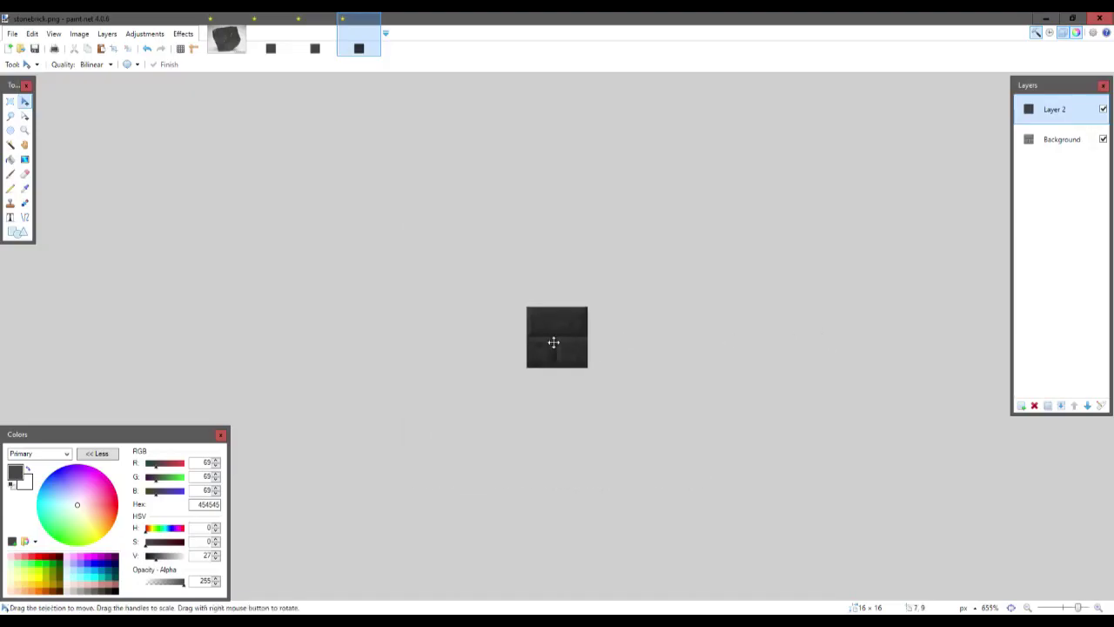
scroll(553, 342, "up", 5)
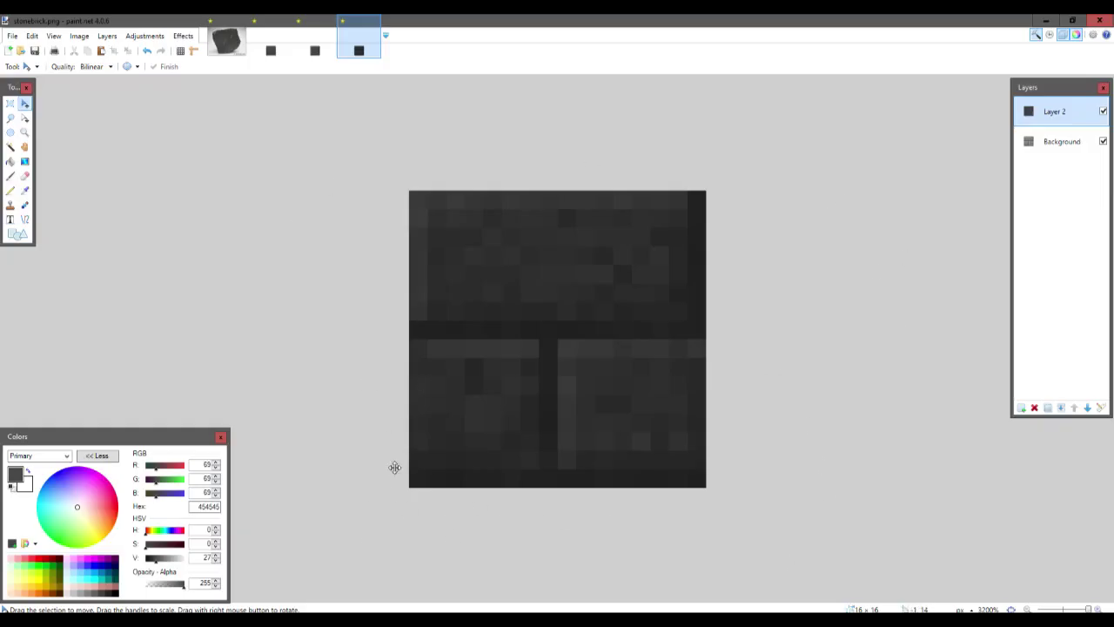
- Merge the noise layer down into the stone-brick Background
left_click(315, 49)
left_click(359, 50)
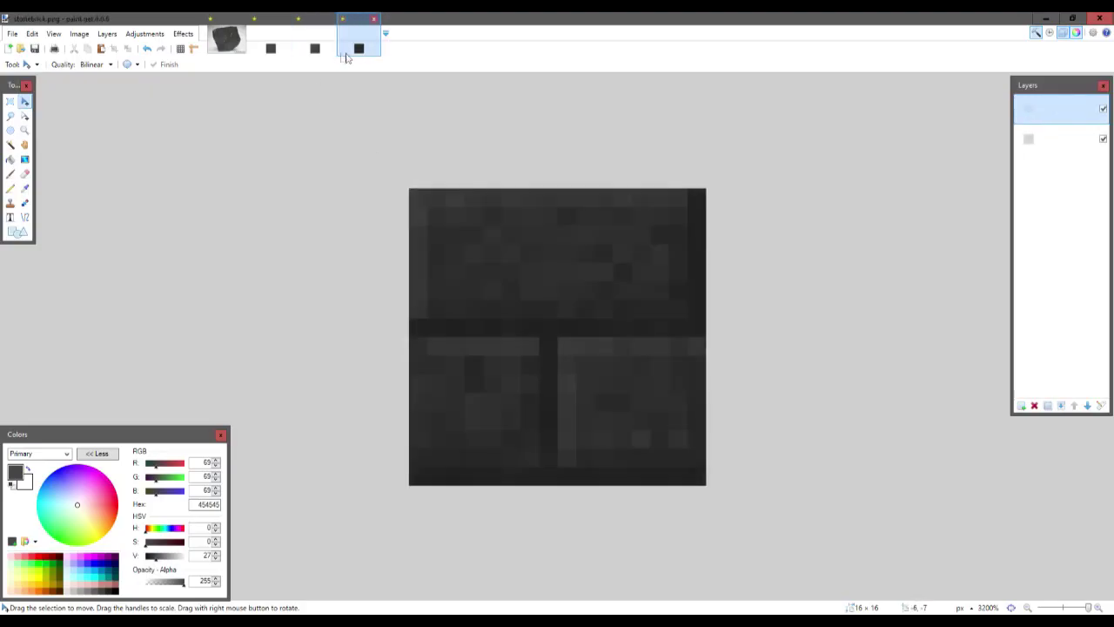
key("ctrl+Tab")
key("ctrl+Tab")
left_click(358, 54)
left_click(1061, 407)
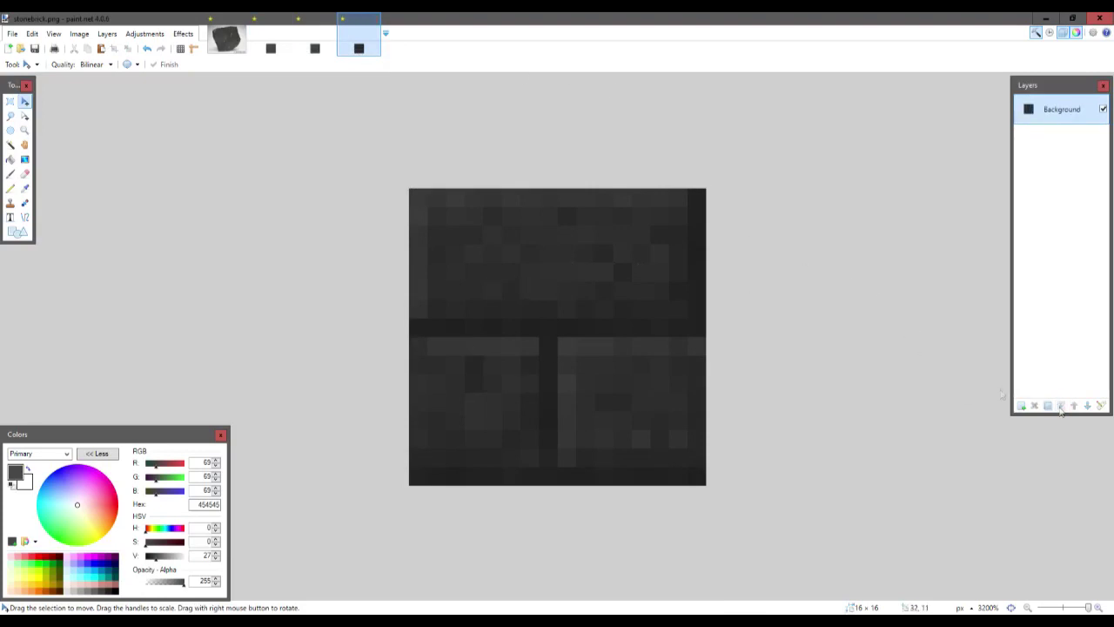
- Brighten the stone-brick texture with Brightness/Contrast at brightness 17 and contrast 5
left_click(143, 34)
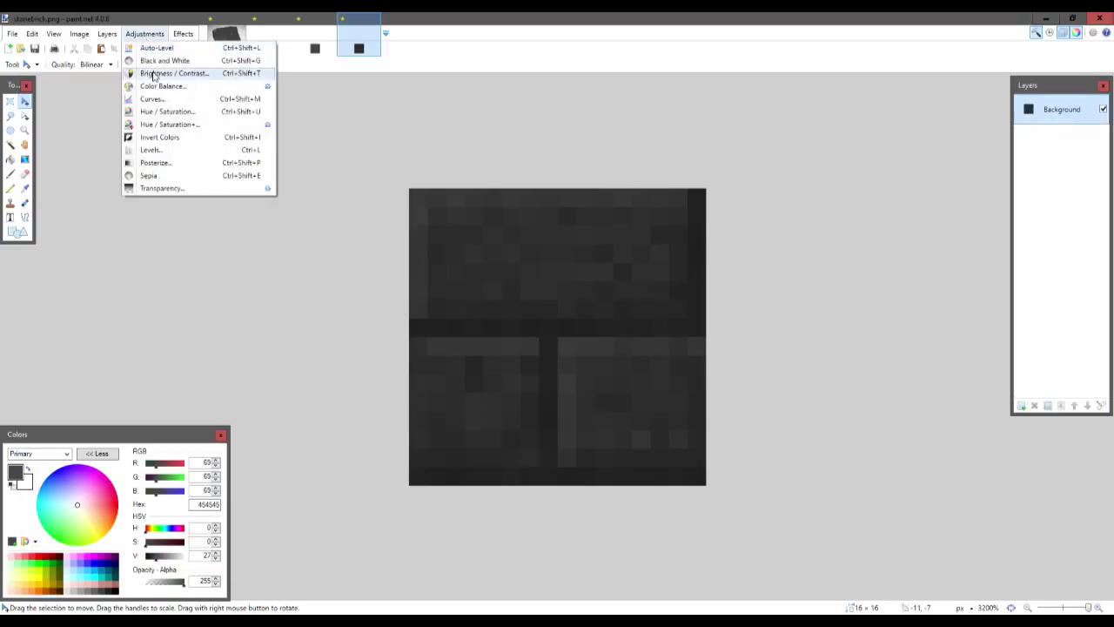
left_click(165, 73)
left_click_drag(518, 280, 739, 301)
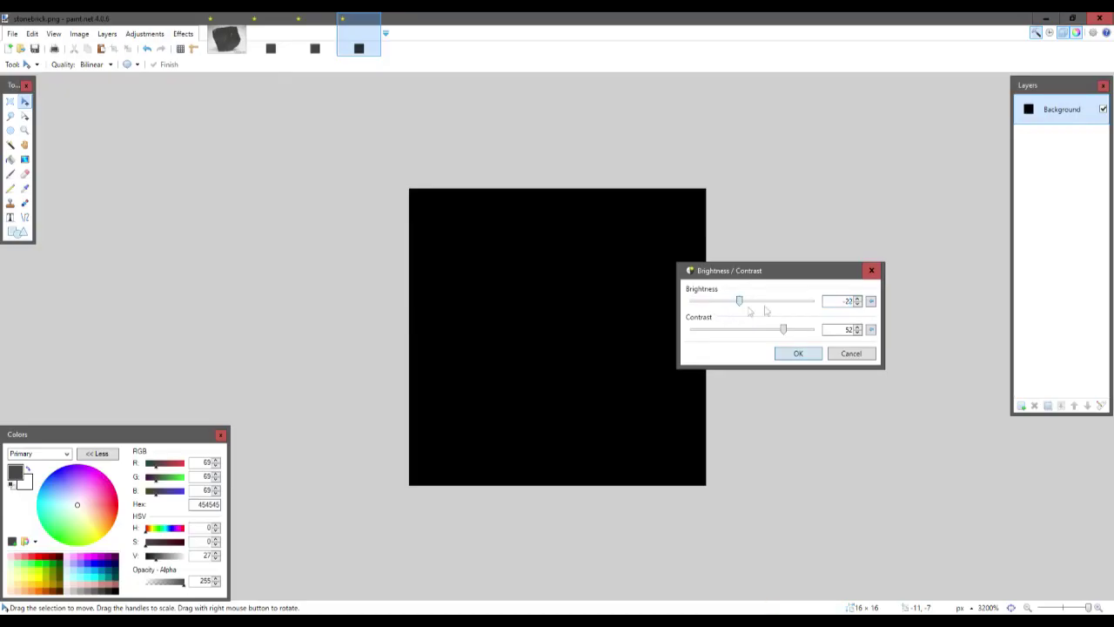
double_click(841, 329)
type("5")
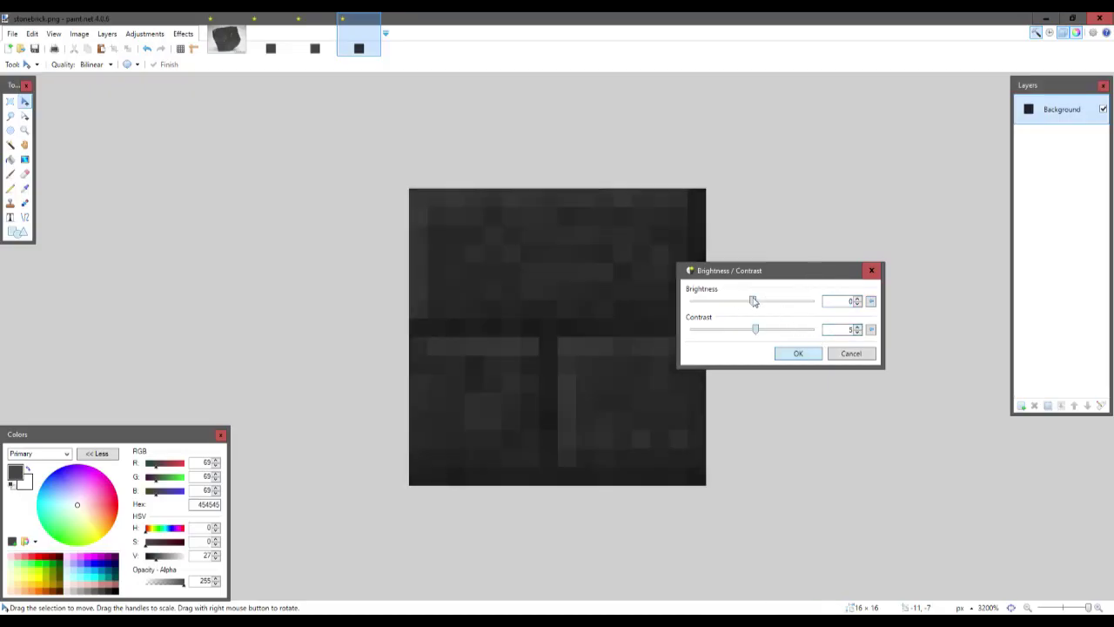
left_click_drag(753, 301, 769, 304)
left_click(794, 352)
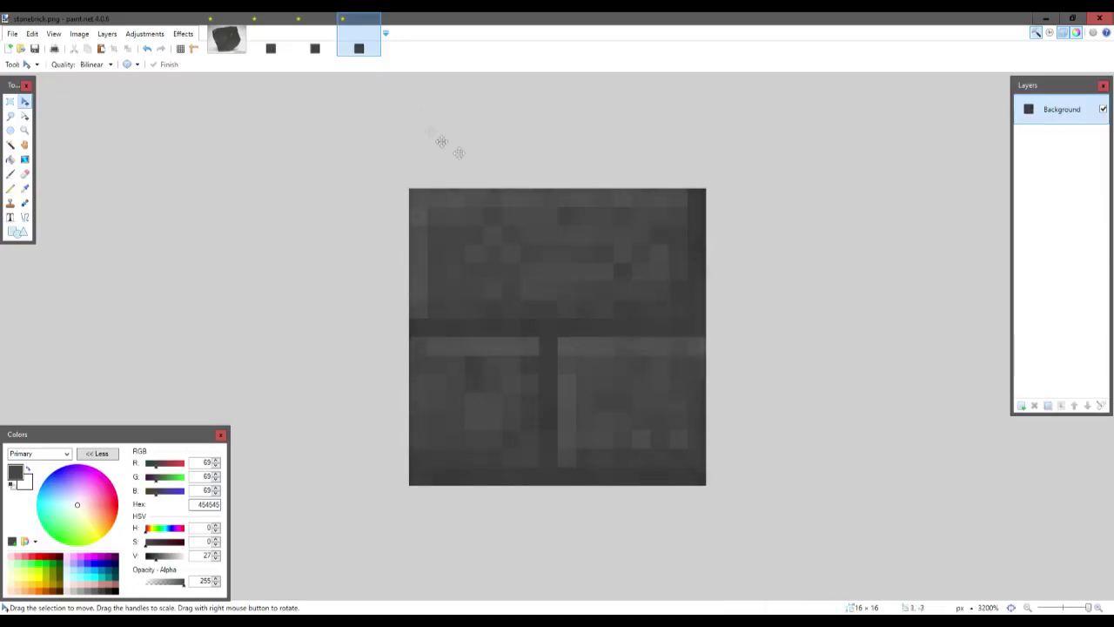
- Compare the bordered stone tile against the adjusted stone-brick texture
left_click(315, 48)
left_click(357, 51)
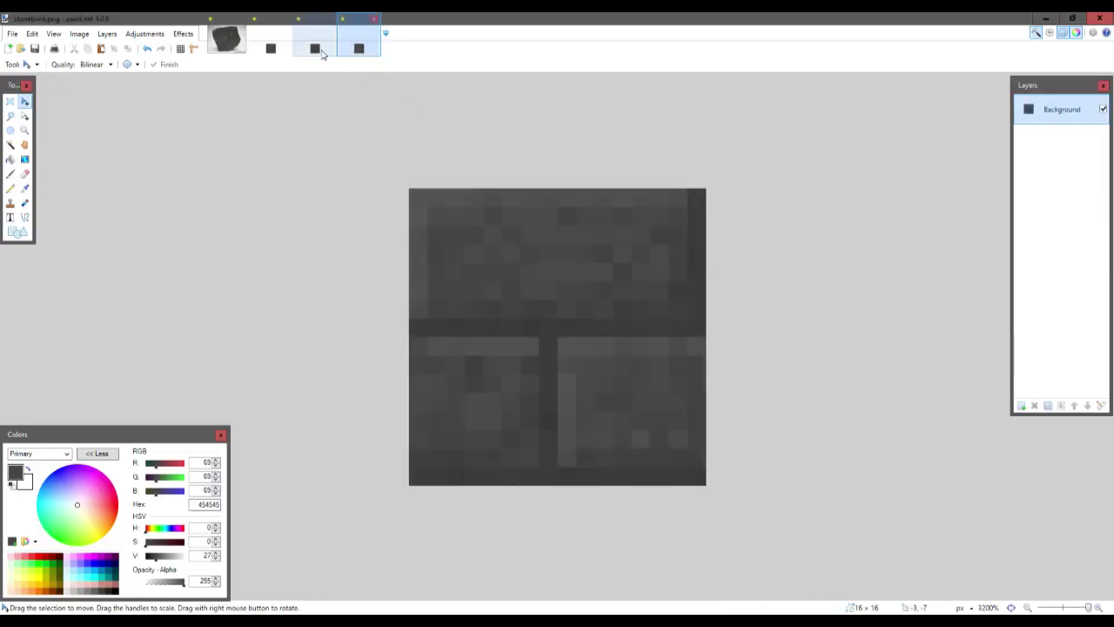
left_click(318, 51)
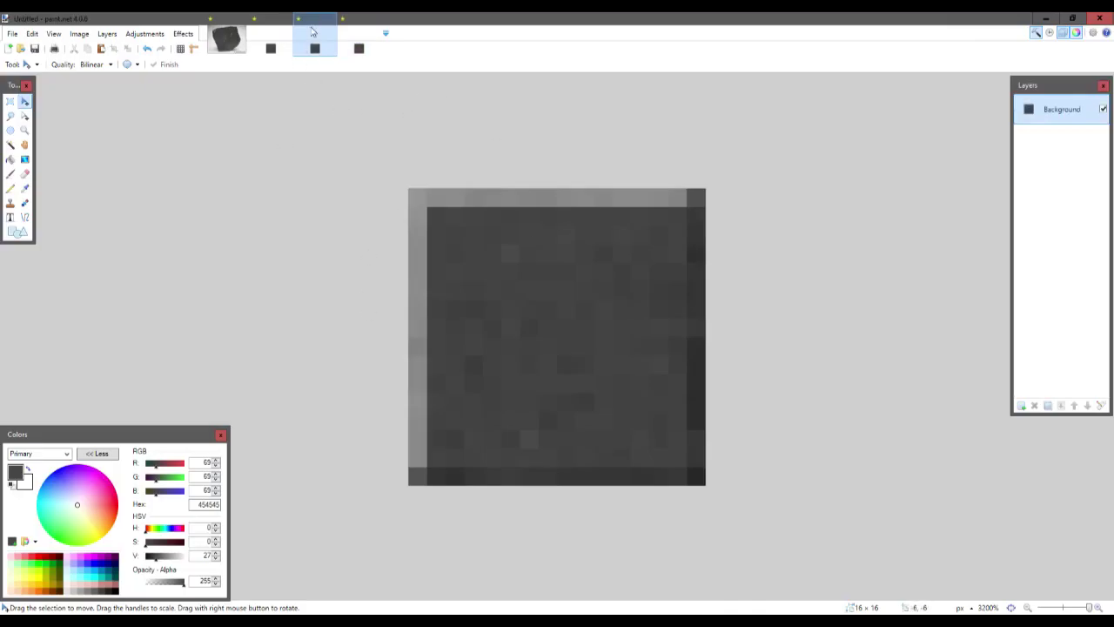
left_click(359, 51)
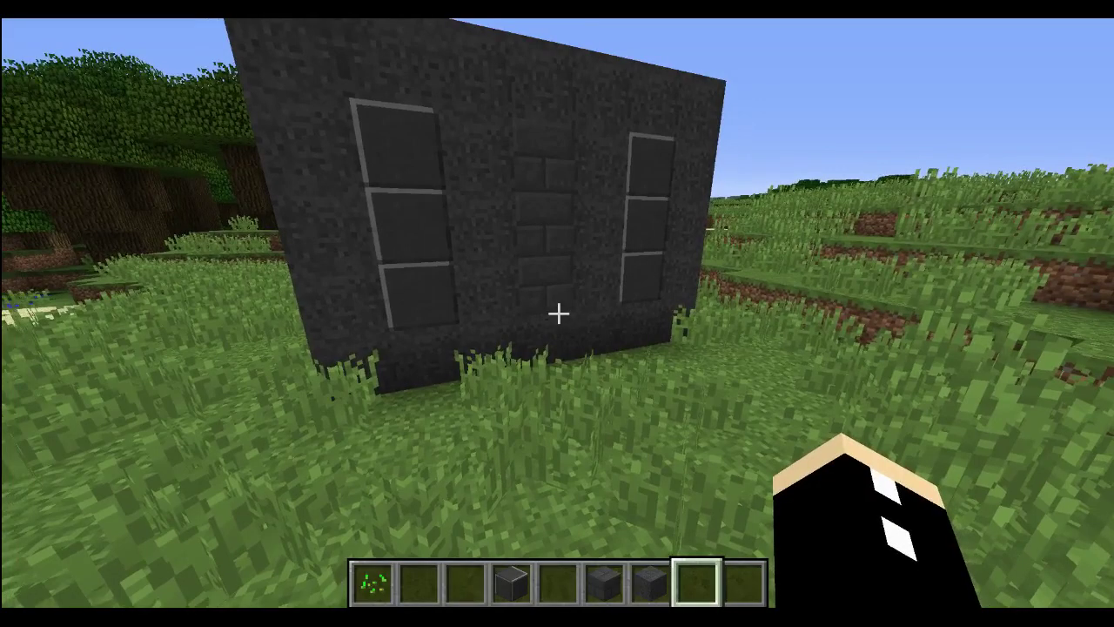
- Walk up to the Minecraft wall to inspect the window-frame and brick textures
key("w")
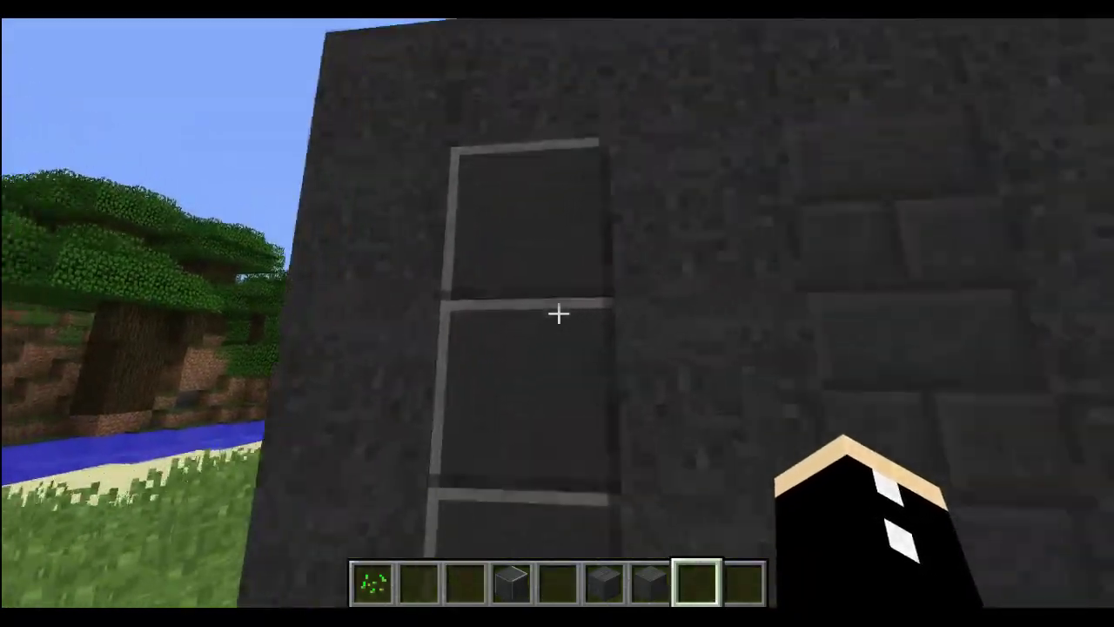
key("s")
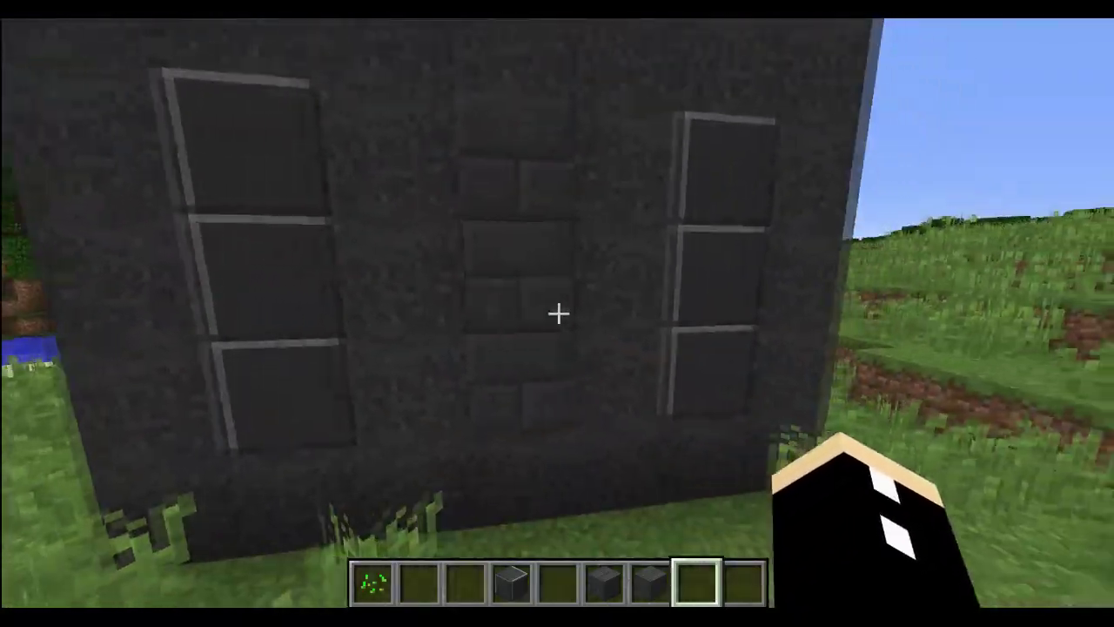
key("w")
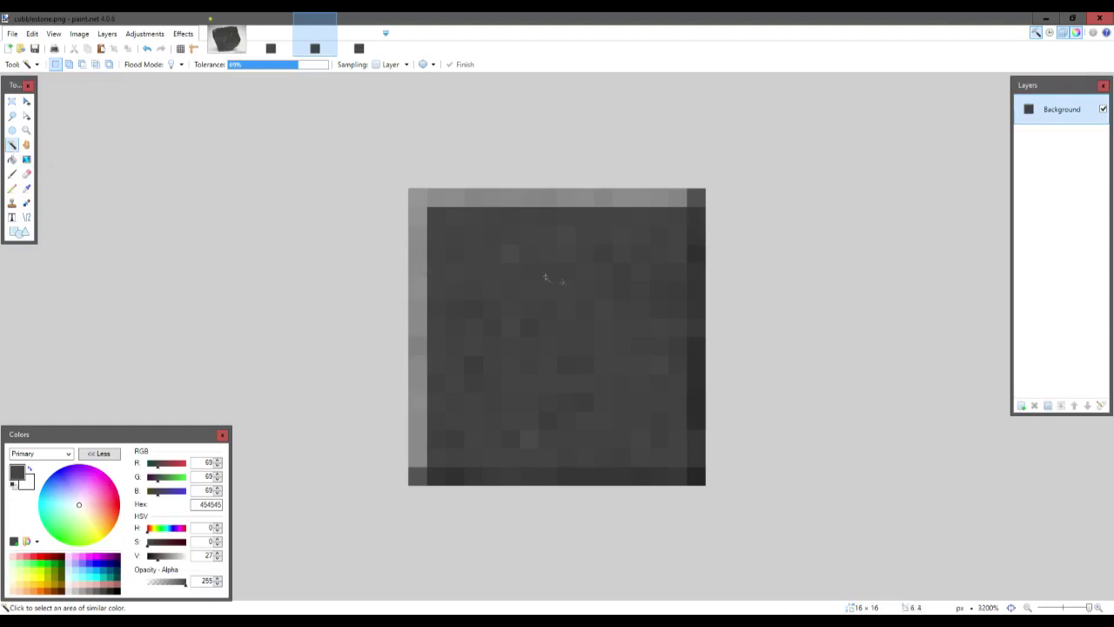
- Magic-wand select the light top-left border at 38% tolerance and darken it to brightness -31
left_click(494, 196)
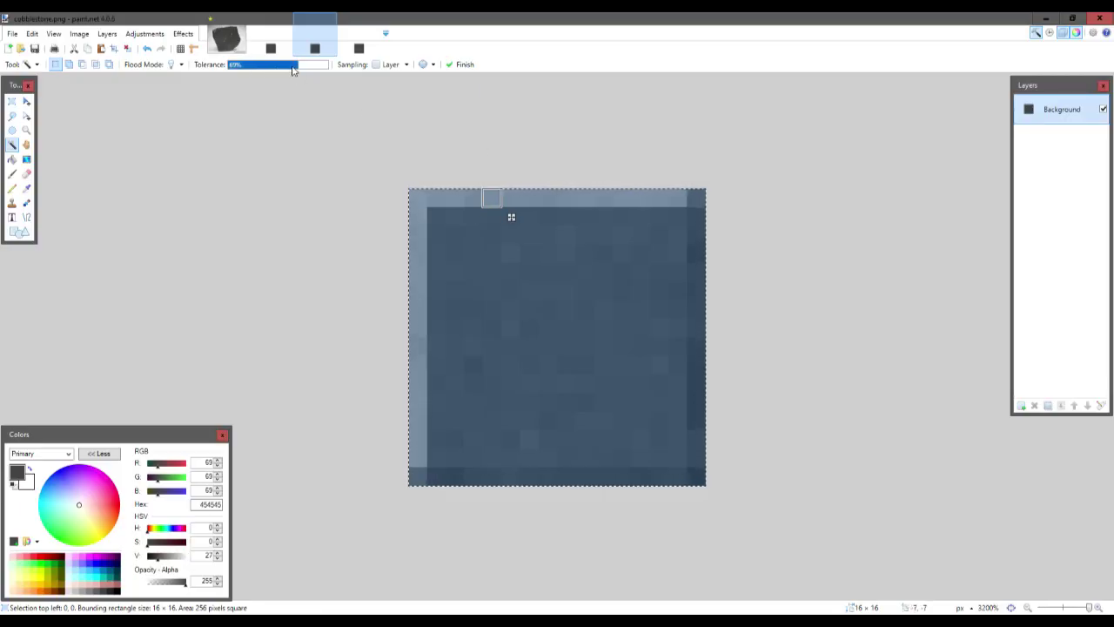
left_click_drag(293, 67, 268, 65)
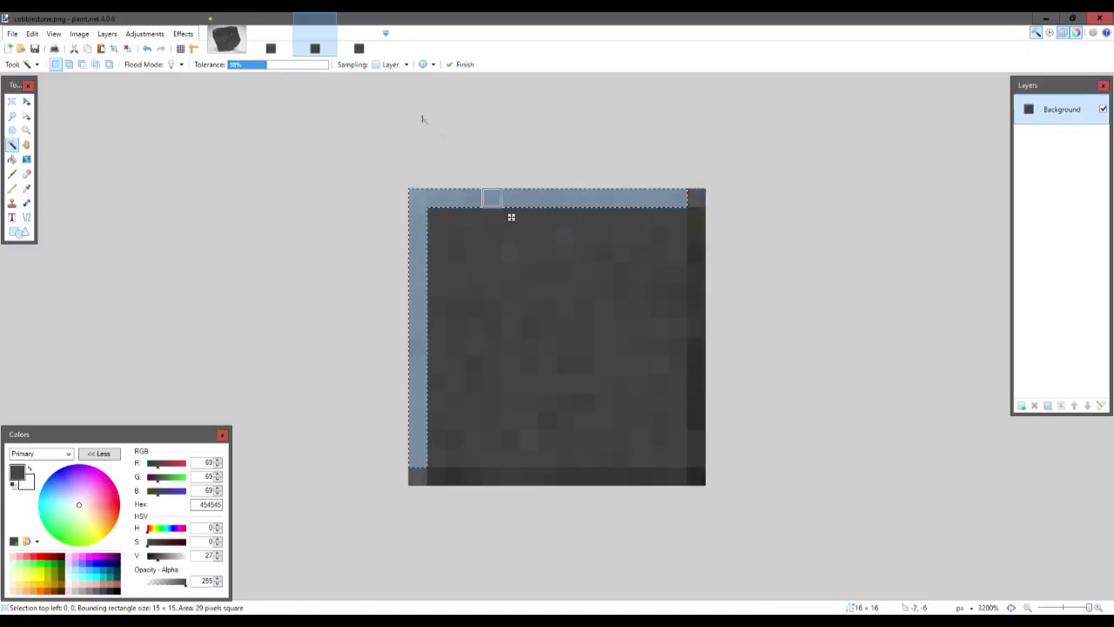
left_click(144, 33)
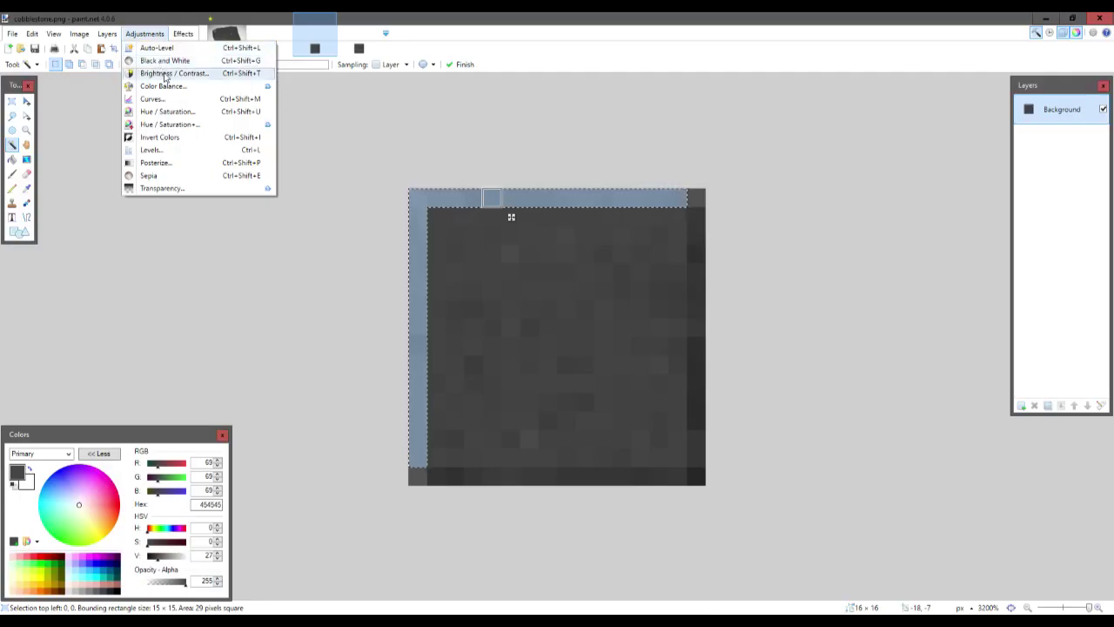
left_click(172, 73)
left_click_drag(545, 301, 512, 301)
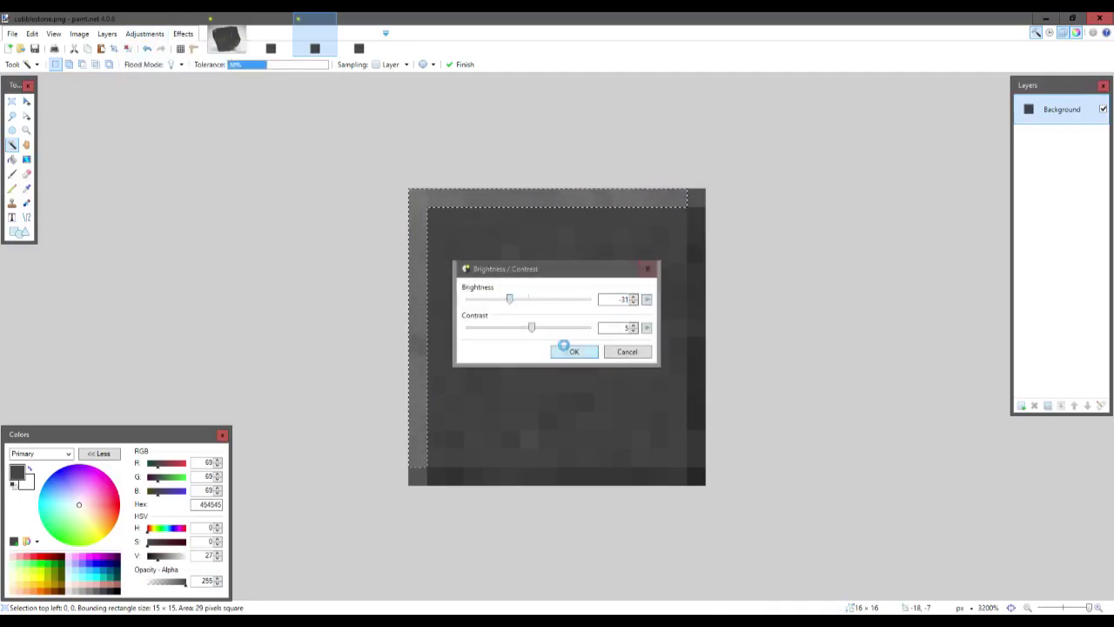
left_click(570, 351)
key("ctrl+d")
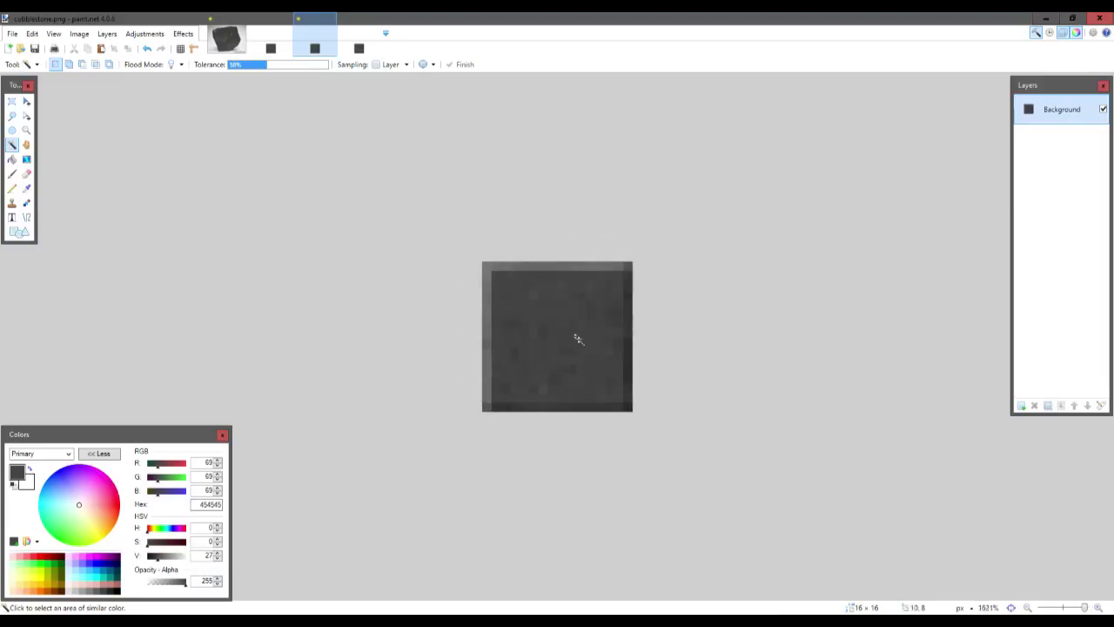
- Reselect the top-left border, darken it again at brightness -19, and deselect
left_click(418, 223)
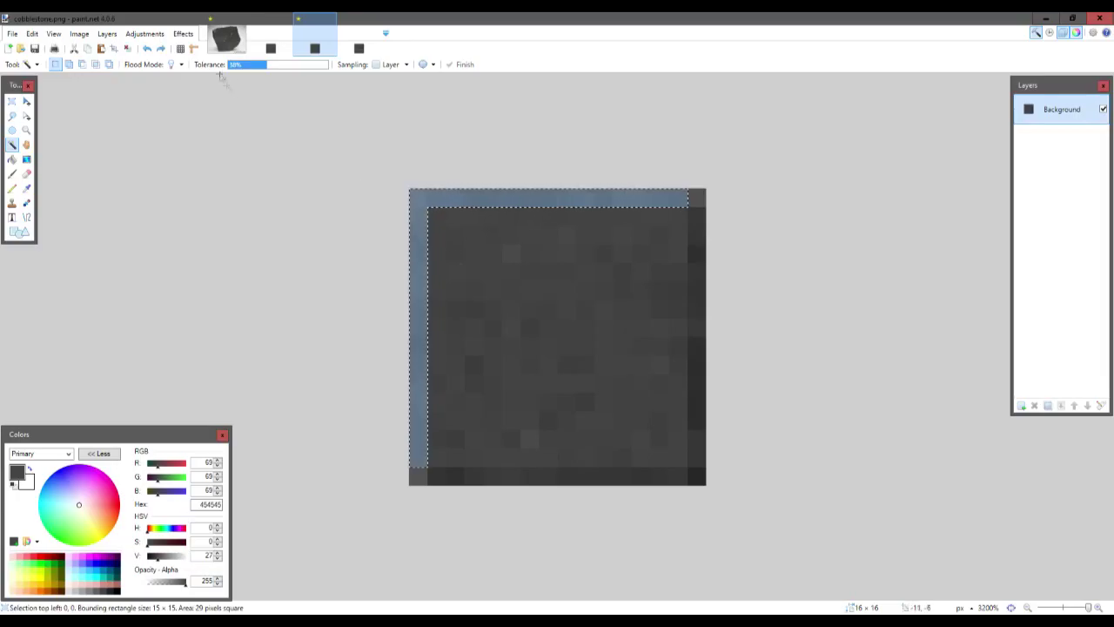
left_click(132, 35)
left_click(174, 73)
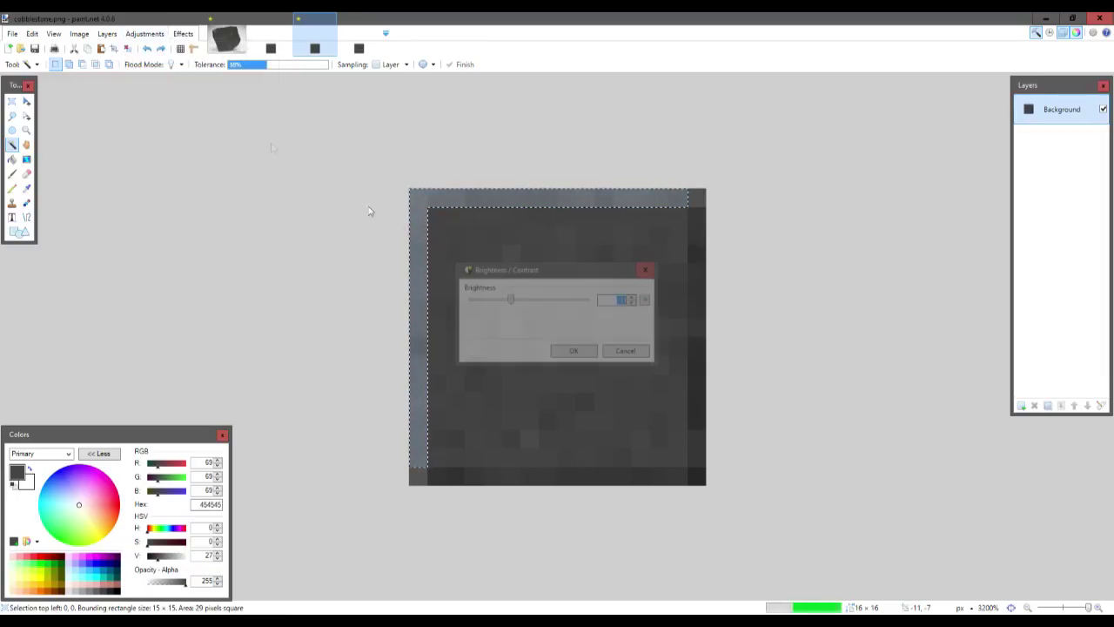
left_click_drag(513, 301, 518, 302)
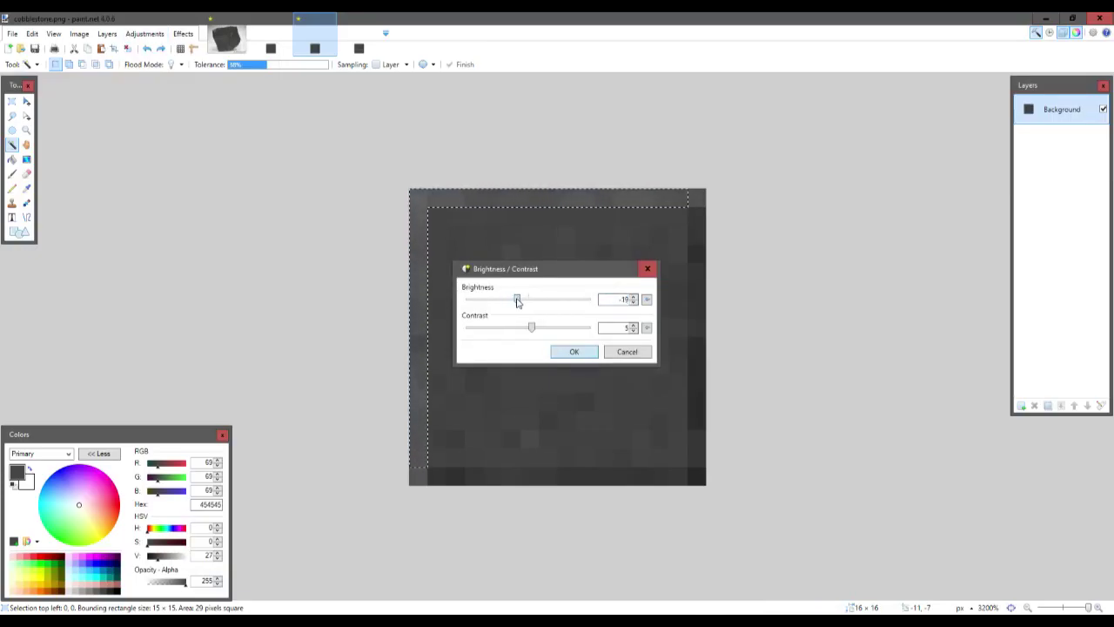
left_click(573, 352)
key("ctrl+d")
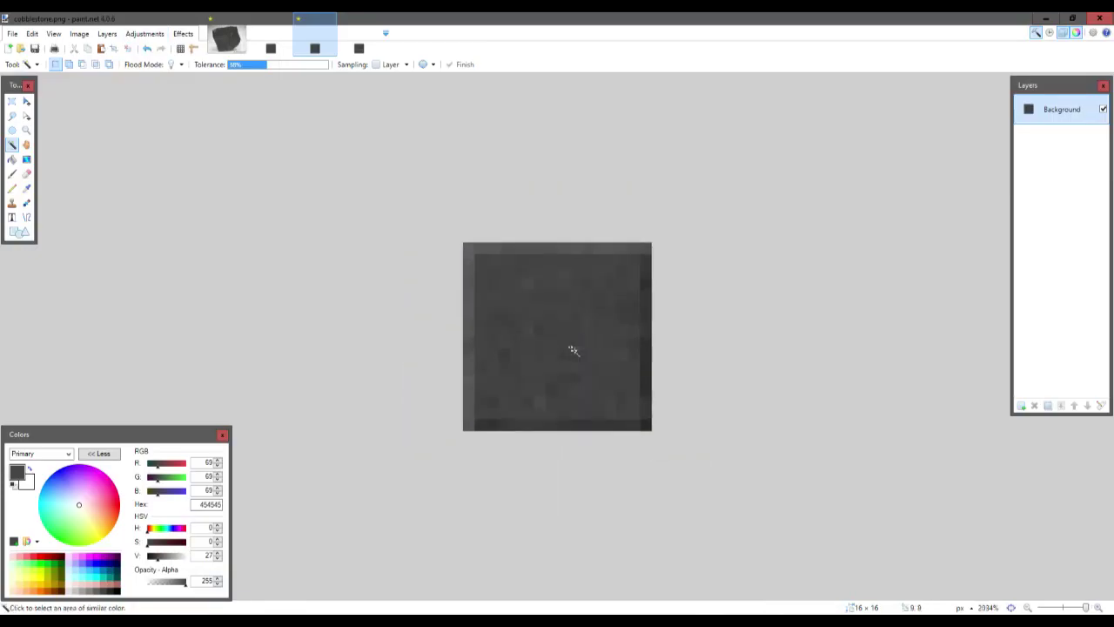
left_click(574, 350)
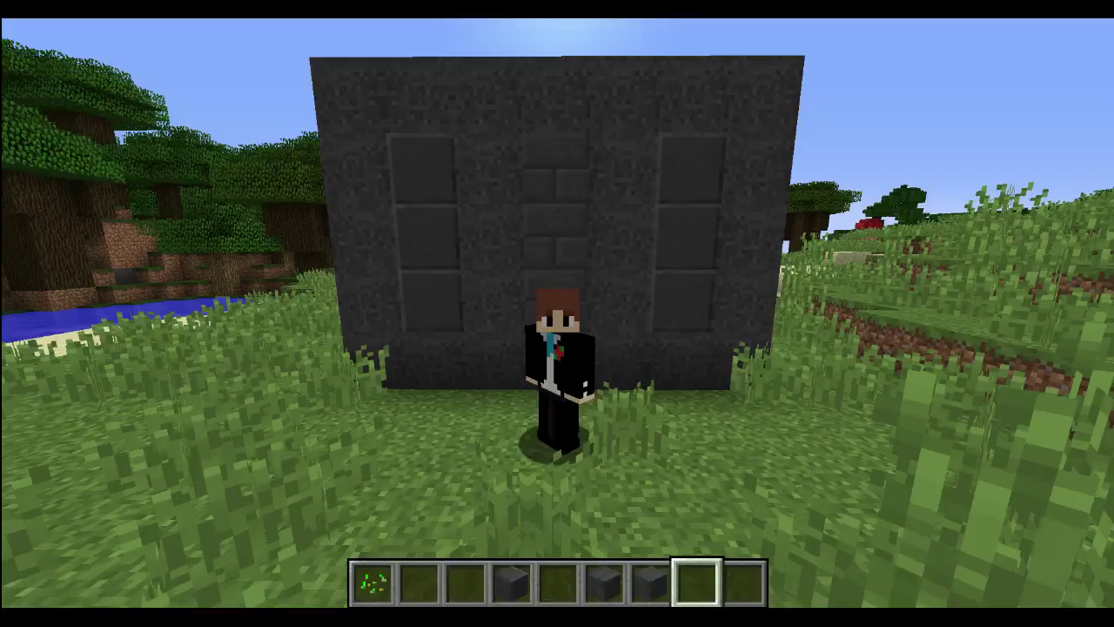
key("d")
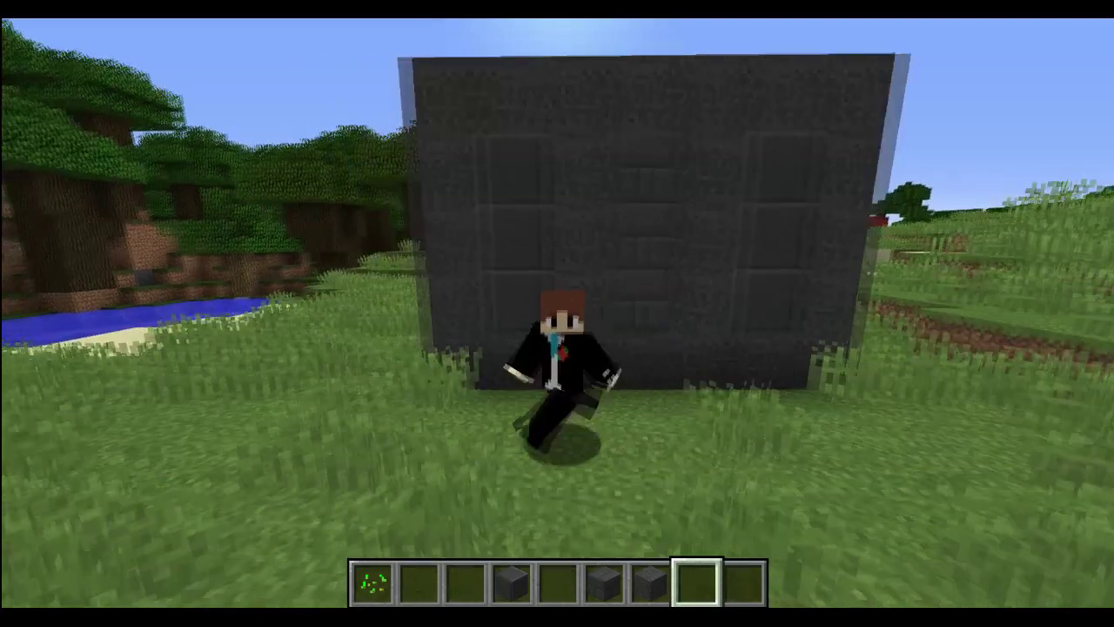
key("a")
key("s")
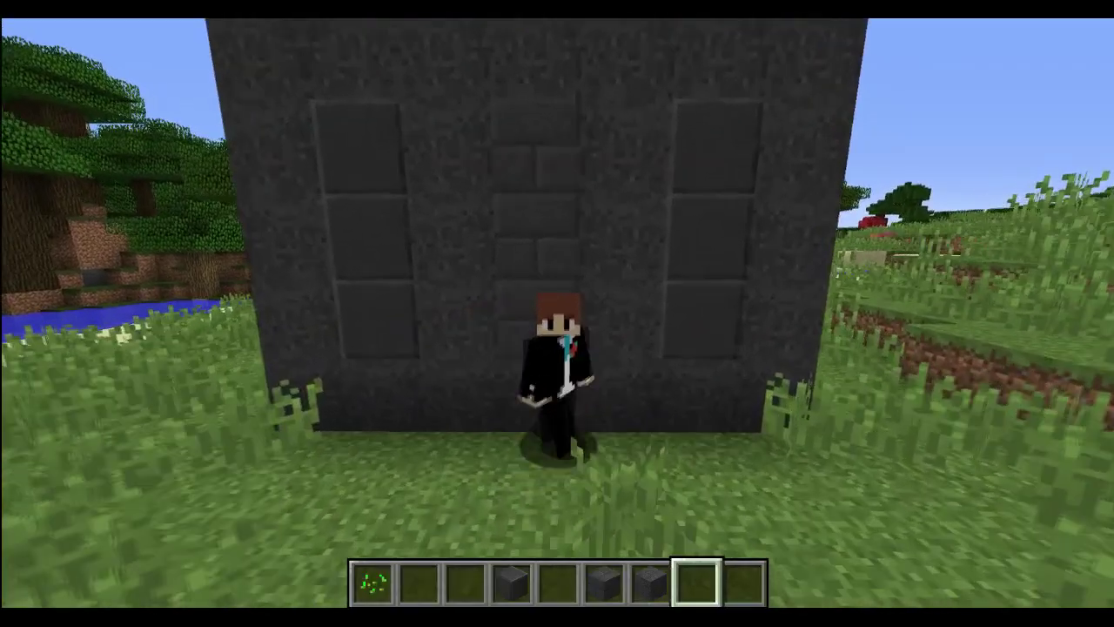
key("d")
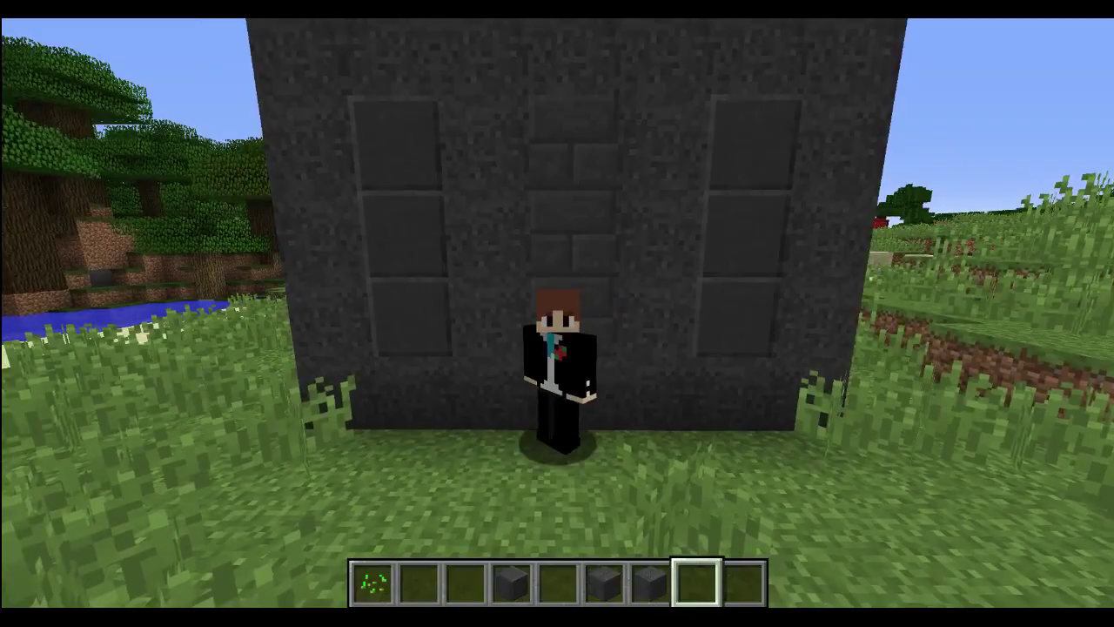
key("w")
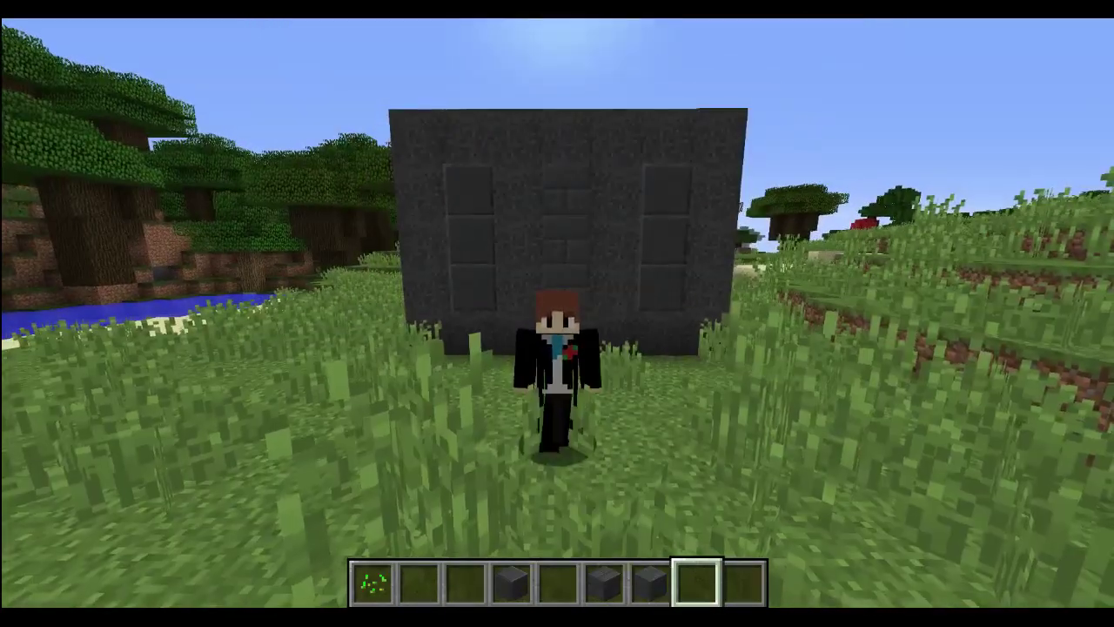
key("s")
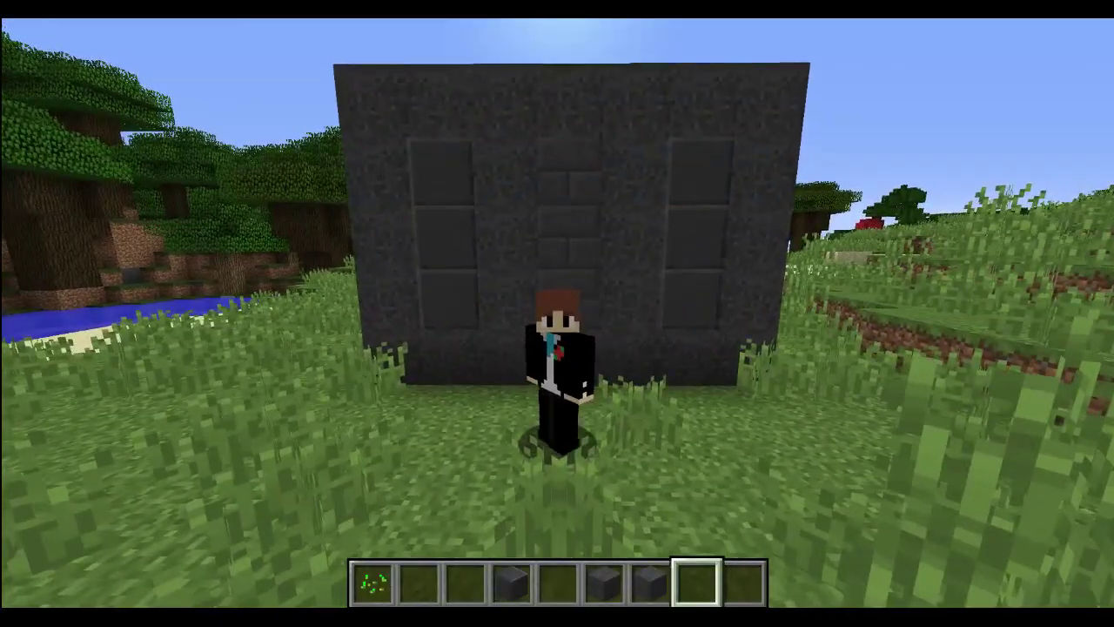
key("w")
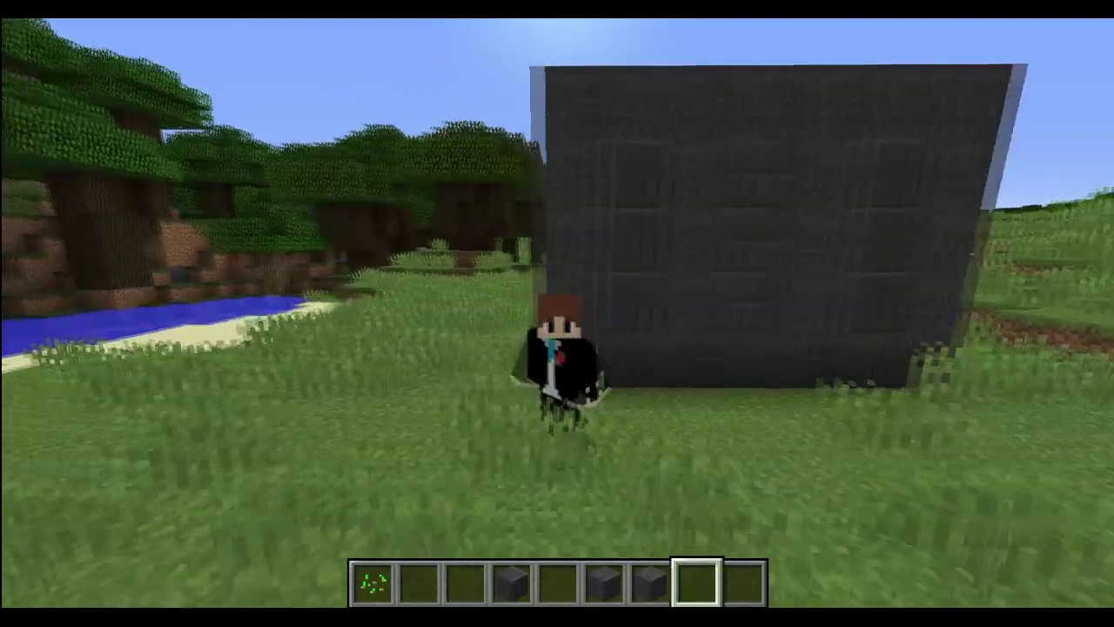
key("w")
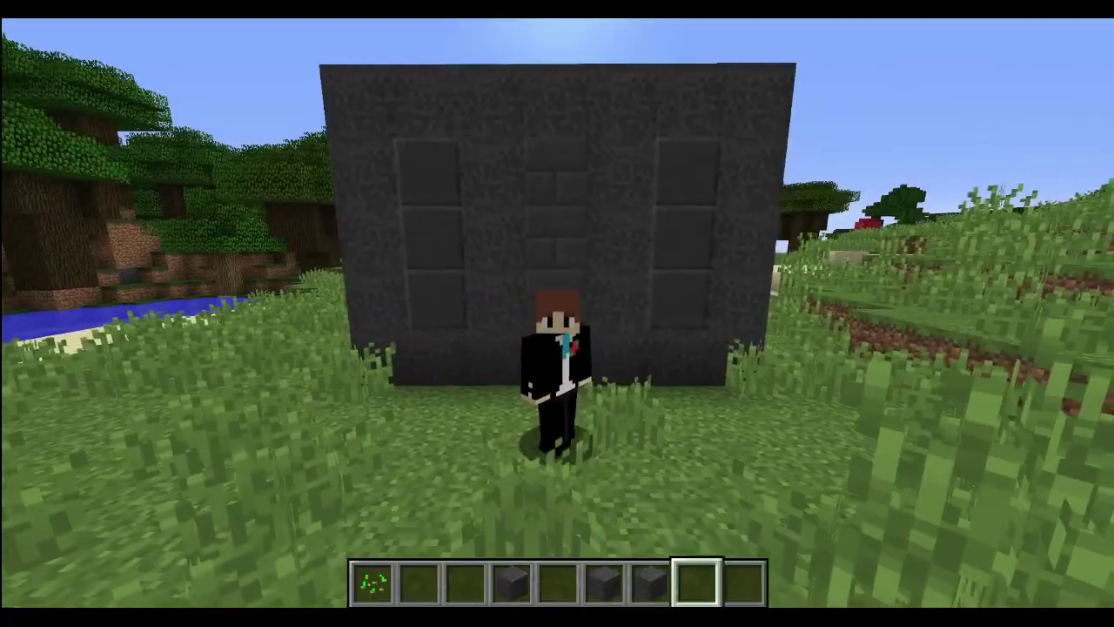
key("w")
key("s")
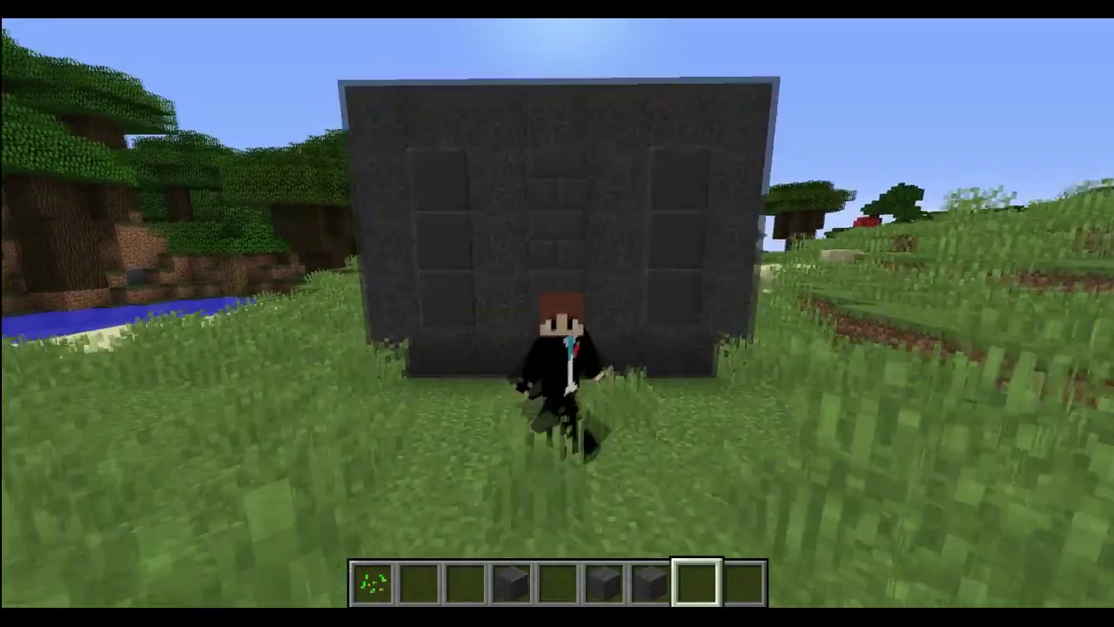
key("s")
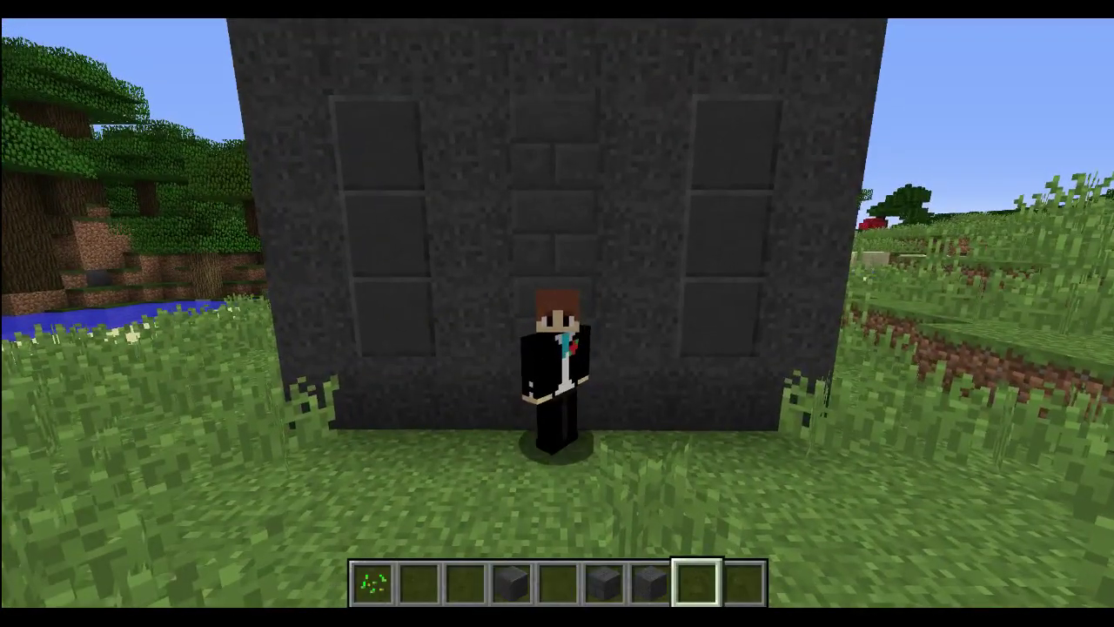
key("w")
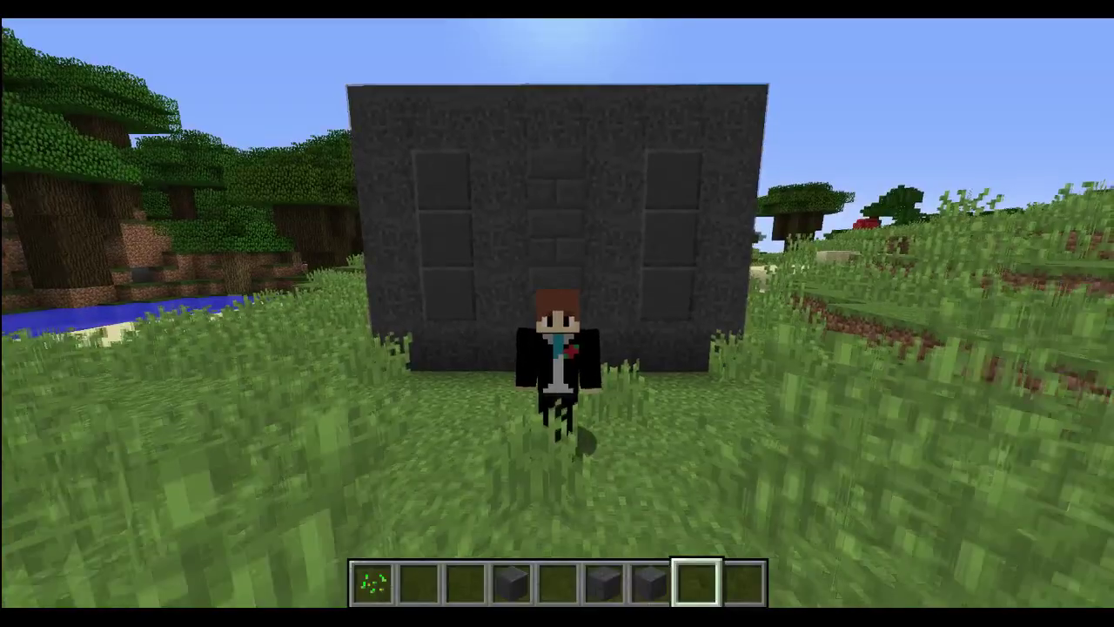
key("s")
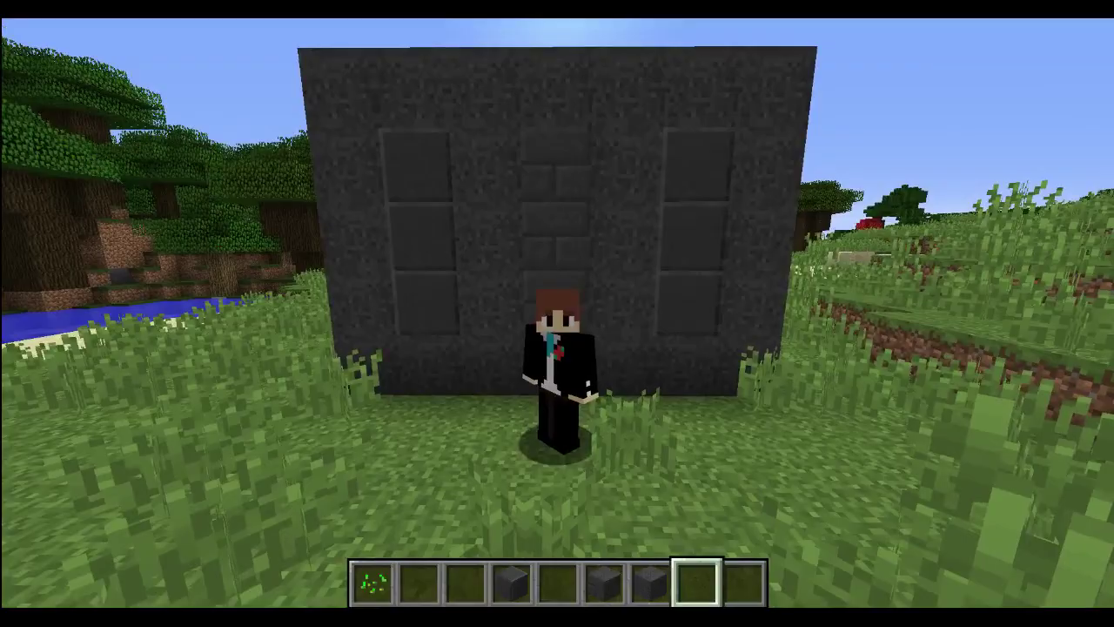
key("d")
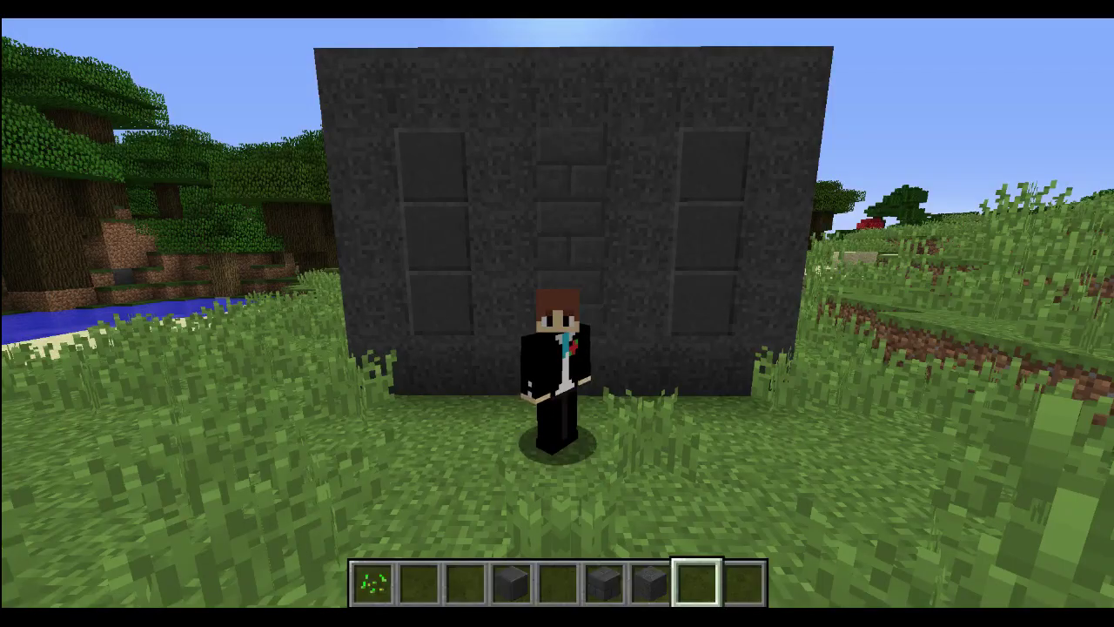
key("a")
key("d")
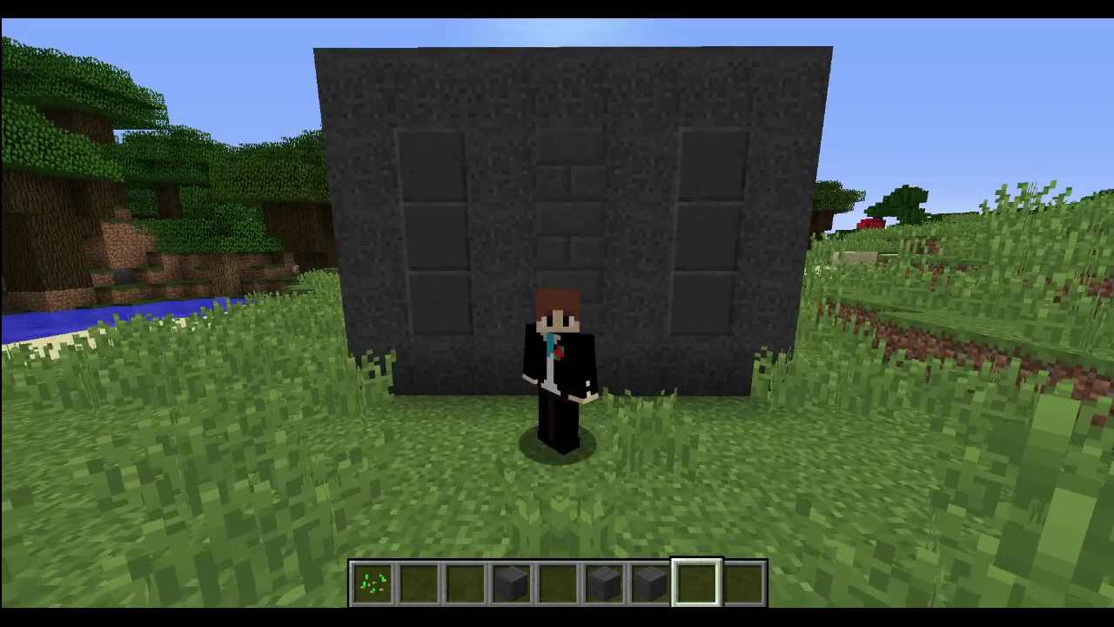